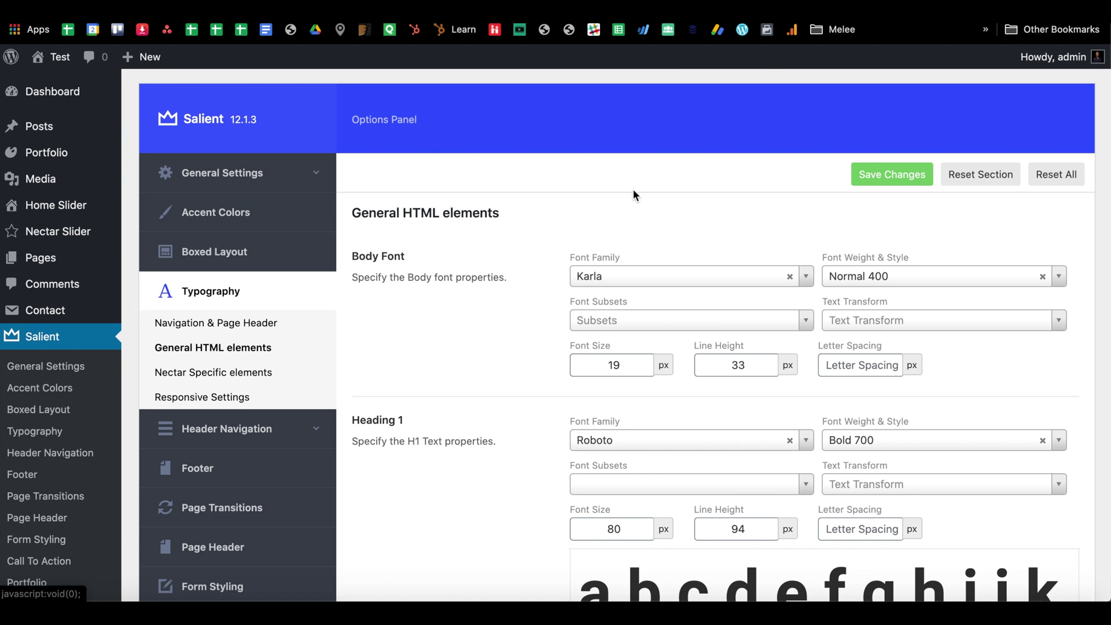
Show the Navigation & Page Header typography settings, leaving default fonts on Load from Theme.
{"action": "left_click", "coordinate": [278, 323]}
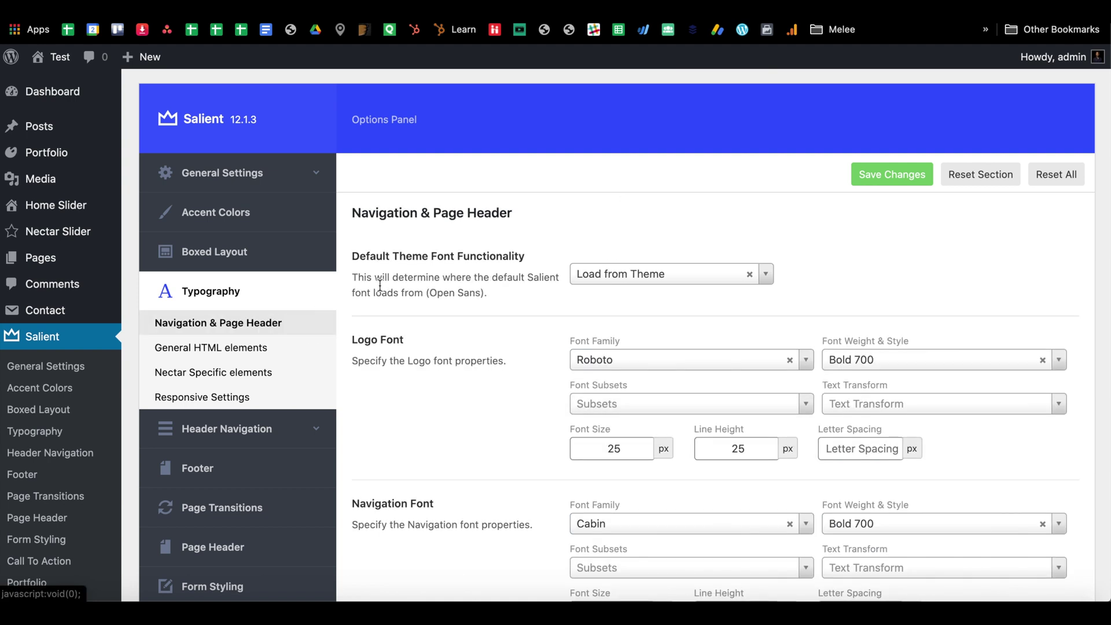
{"action": "scroll", "coordinate": [433, 321], "scroll_direction": "down", "scroll_amount": 5}
{"action": "scroll", "coordinate": [561, 294], "scroll_direction": "down", "scroll_amount": 6}
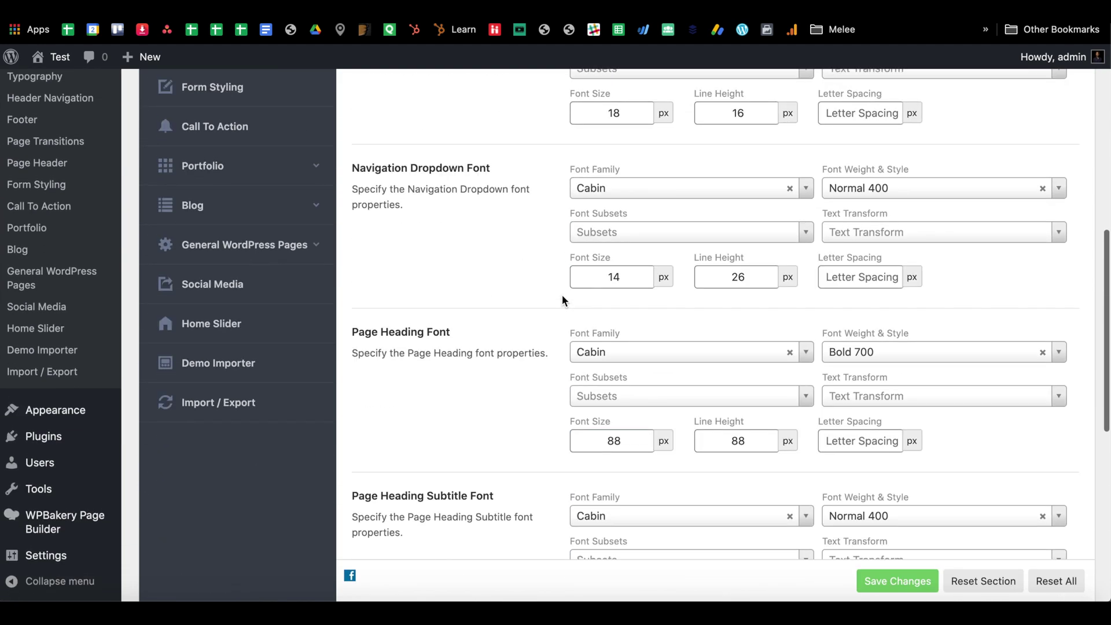
{"action": "scroll", "coordinate": [583, 297], "scroll_direction": "up", "scroll_amount": 10}
{"action": "scroll", "coordinate": [579, 278], "scroll_direction": "up", "scroll_amount": 3}
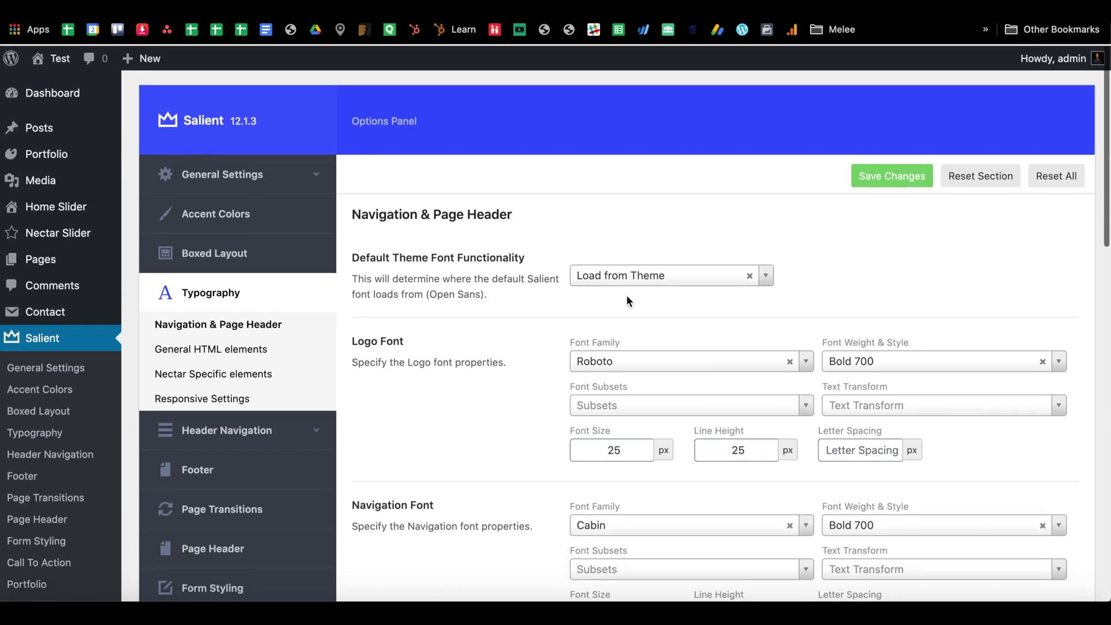
{"action": "left_click", "coordinate": [617, 269]}
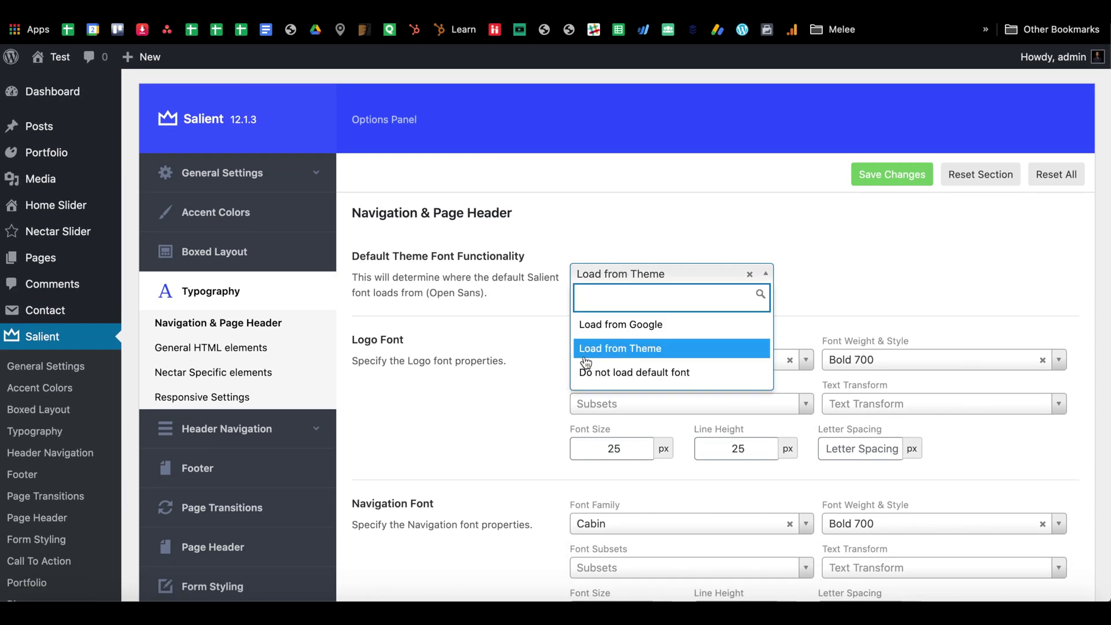
{"action": "left_click", "coordinate": [557, 233]}
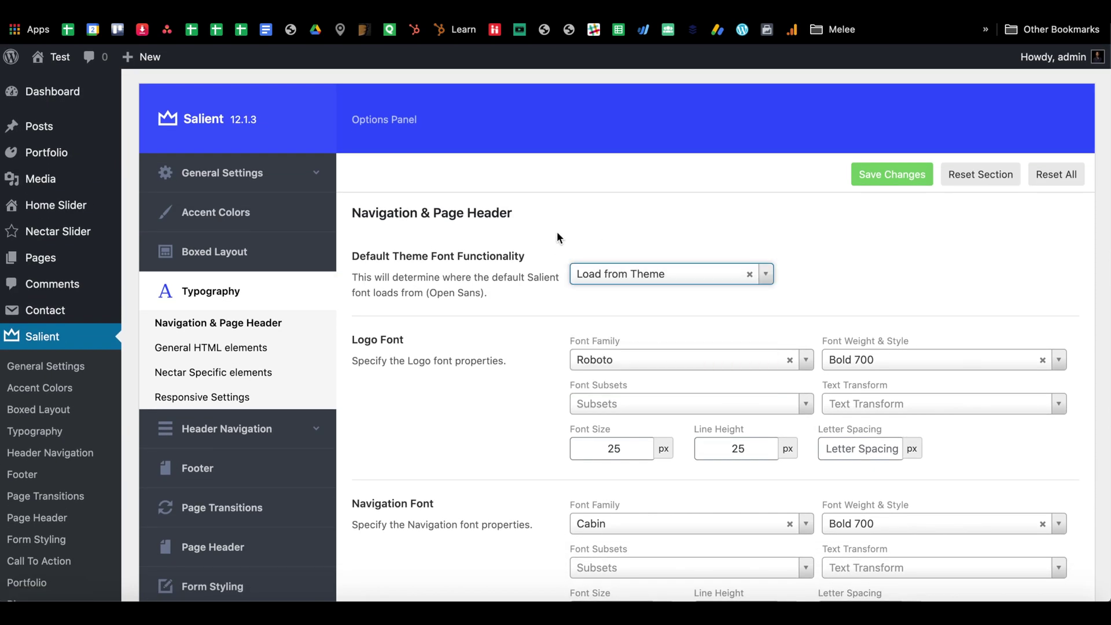
Review the Logo Font Family list, leaving the logo font as Roboto.
{"action": "scroll", "coordinate": [485, 388], "scroll_direction": "down", "scroll_amount": 2}
{"action": "scroll", "coordinate": [544, 405], "scroll_direction": "down", "scroll_amount": 1}
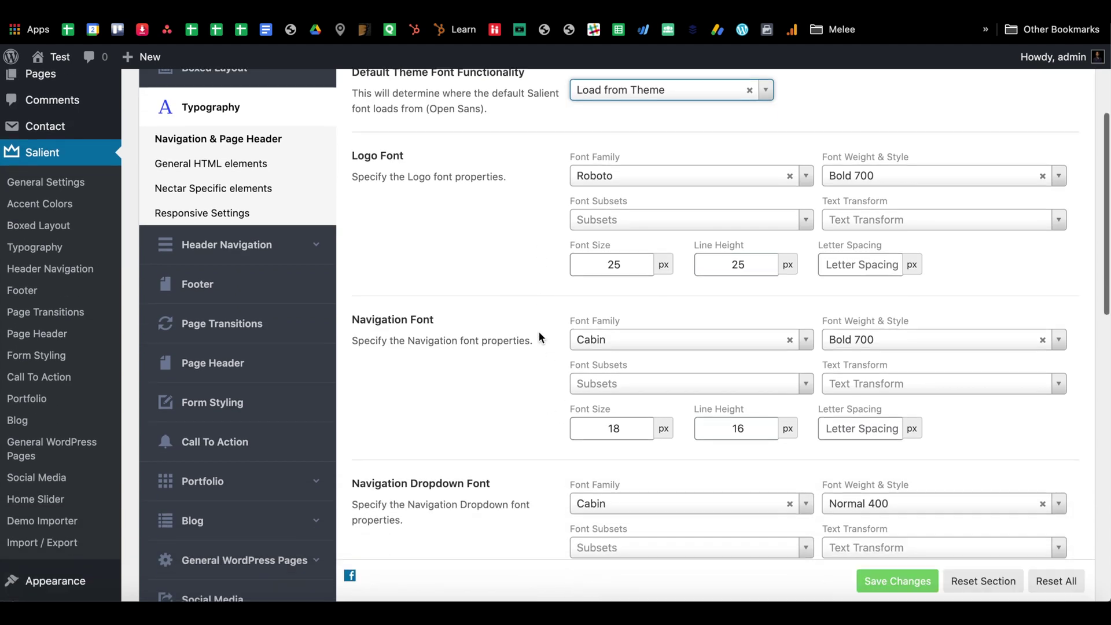
{"action": "scroll", "coordinate": [539, 331], "scroll_direction": "up", "scroll_amount": 3}
{"action": "scroll", "coordinate": [523, 359], "scroll_direction": "down", "scroll_amount": 4}
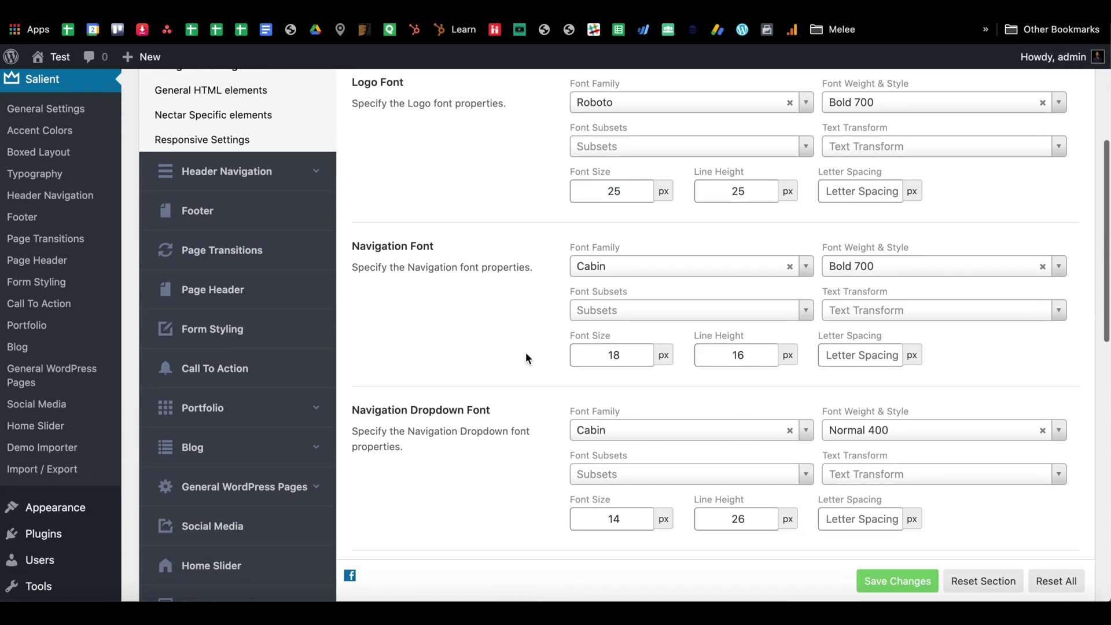
{"action": "scroll", "coordinate": [589, 151], "scroll_direction": "up", "scroll_amount": 1}
{"action": "left_click", "coordinate": [600, 138]}
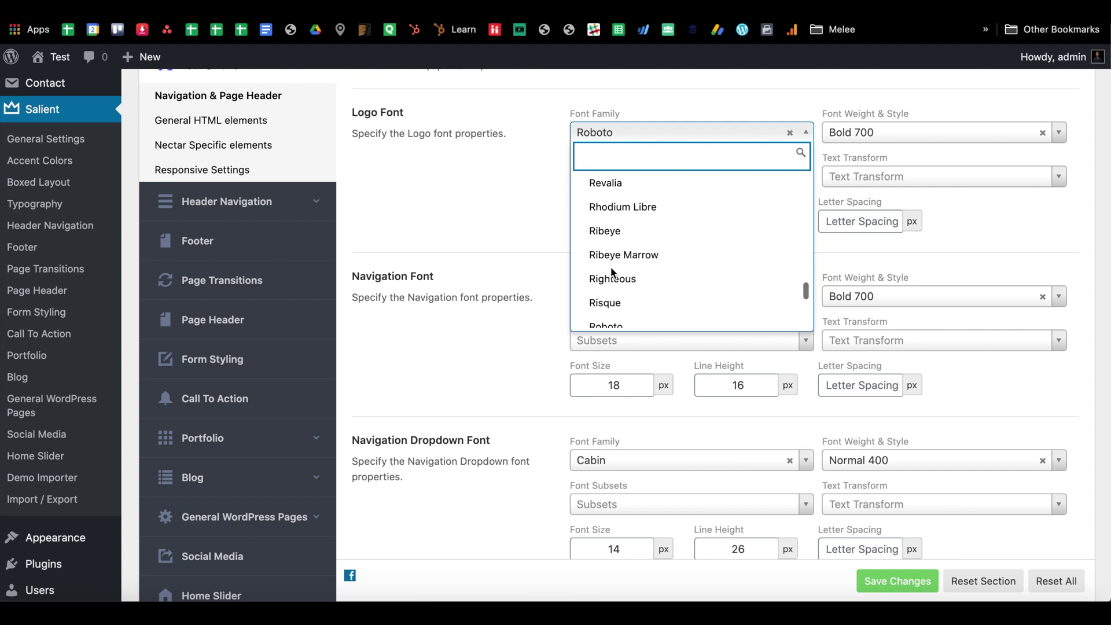
{"action": "scroll", "coordinate": [612, 272], "scroll_direction": "down", "scroll_amount": 1}
{"action": "left_click", "coordinate": [531, 263]}
{"action": "scroll", "coordinate": [531, 263], "scroll_direction": "down", "scroll_amount": 10}
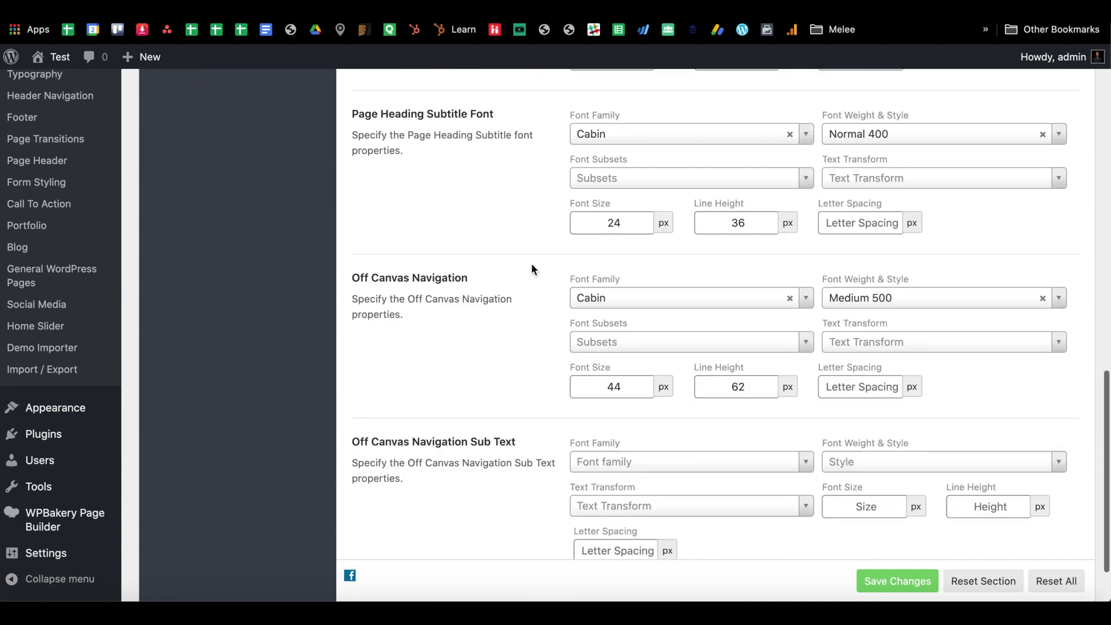
{"action": "scroll", "coordinate": [531, 263], "scroll_direction": "up", "scroll_amount": 15}
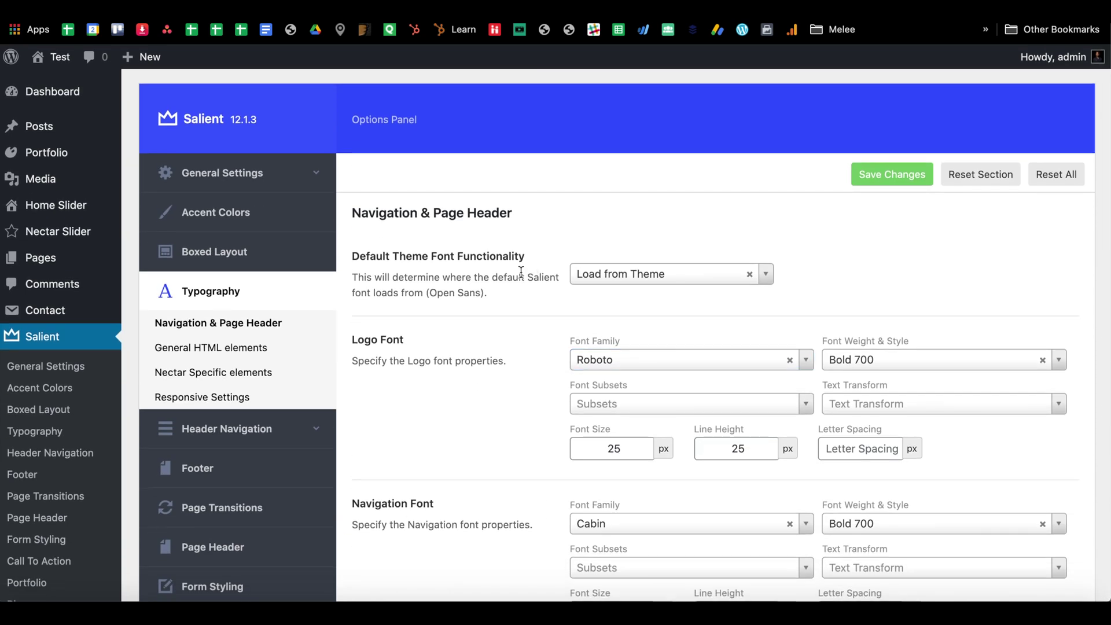
{"action": "left_click", "coordinate": [217, 348]}
{"action": "left_click", "coordinate": [222, 371]}
{"action": "left_click", "coordinate": [223, 395]}
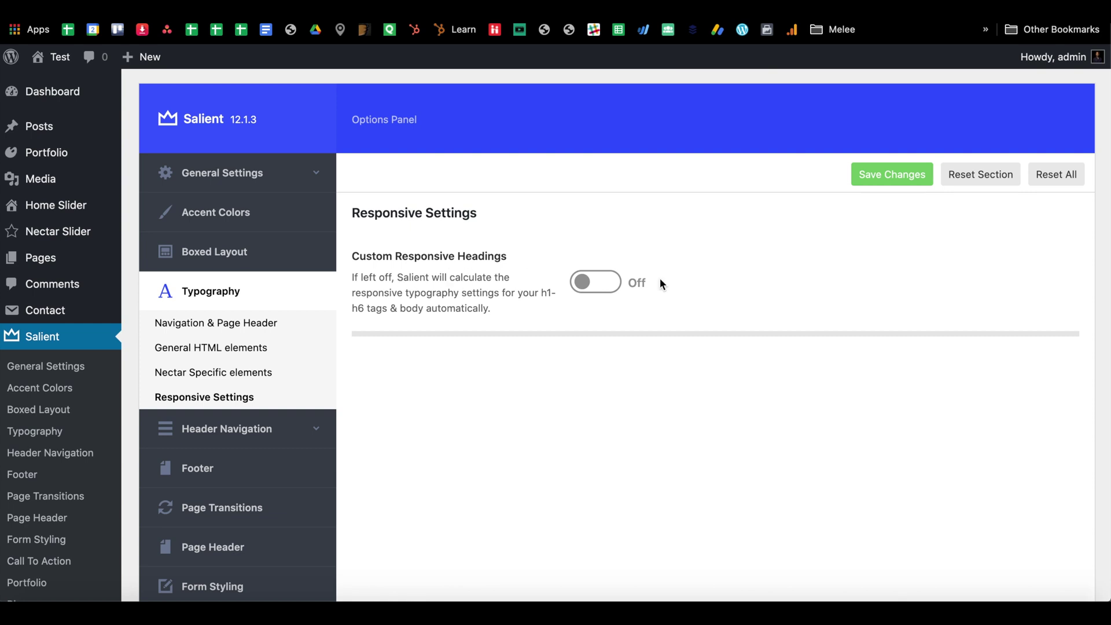
{"action": "left_click", "coordinate": [240, 374]}
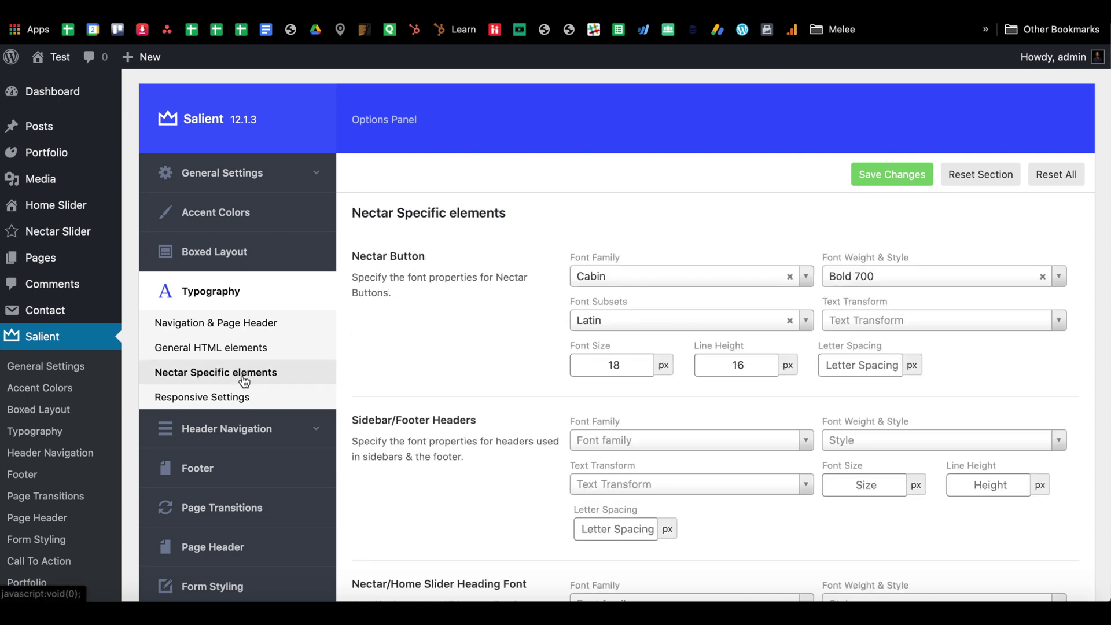
{"action": "left_click", "coordinate": [232, 353]}
{"action": "left_click", "coordinate": [243, 373]}
{"action": "left_click", "coordinate": [240, 397]}
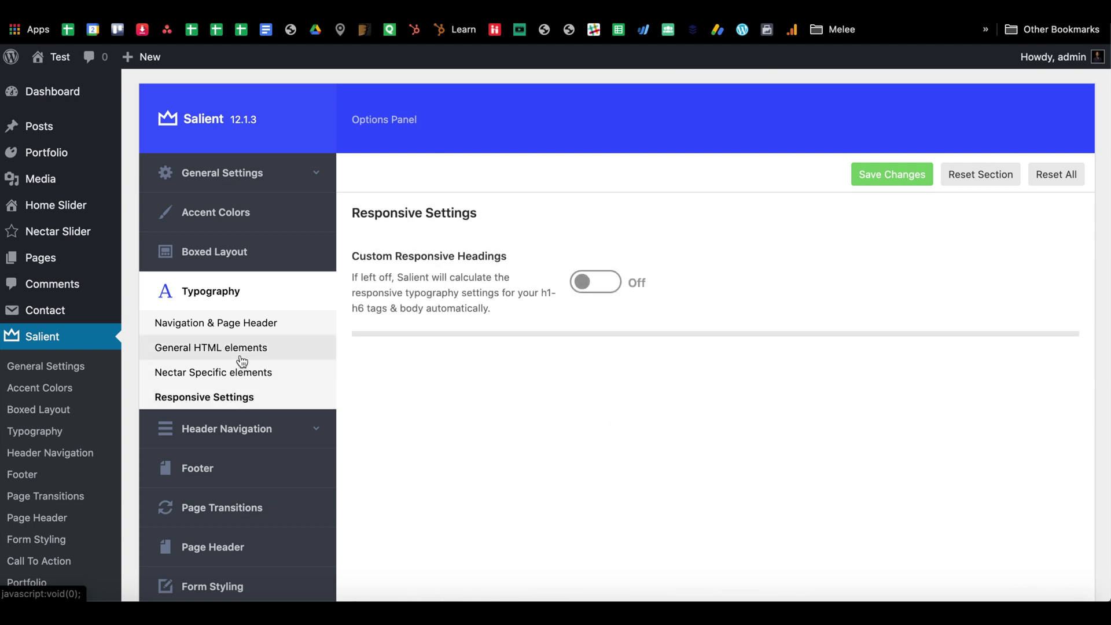
{"action": "left_click", "coordinate": [246, 375]}
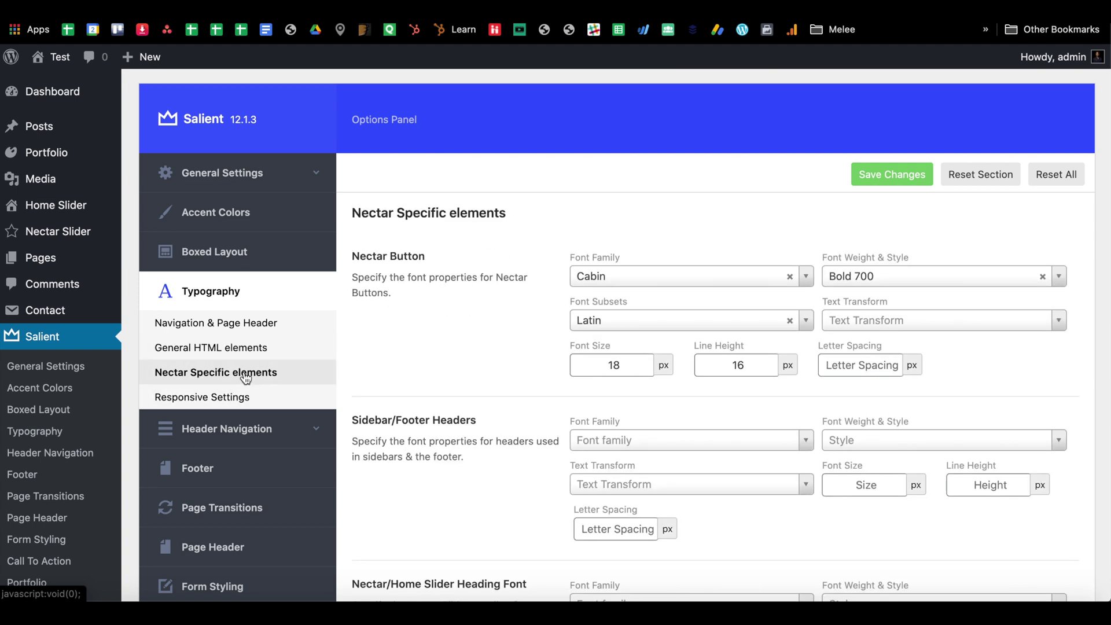
{"action": "left_click", "coordinate": [239, 324]}
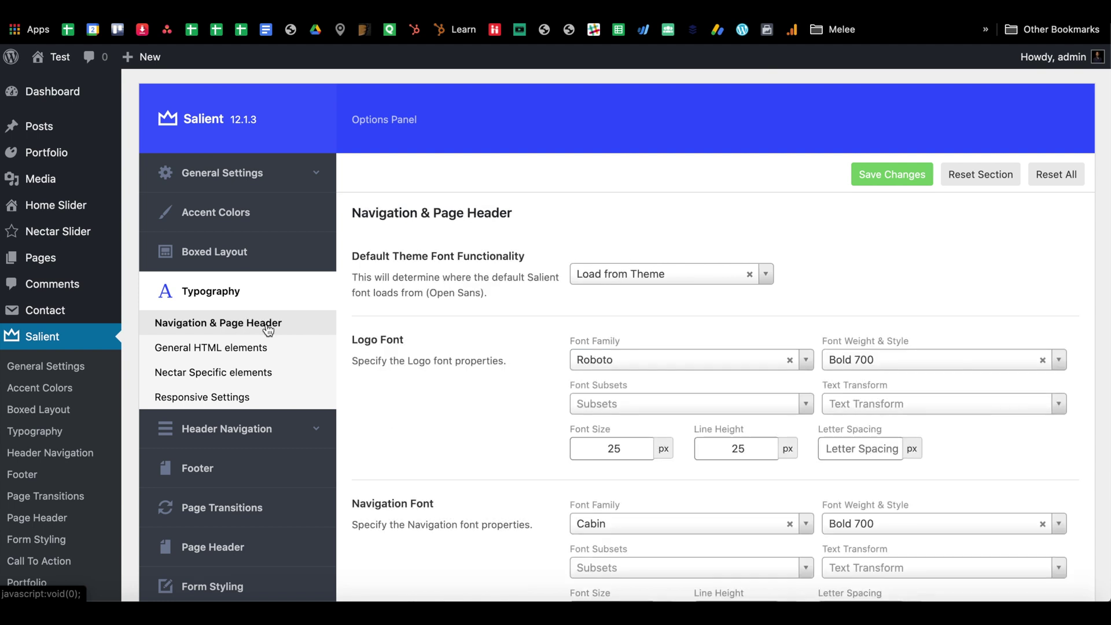
{"action": "scroll", "coordinate": [478, 345], "scroll_direction": "down", "scroll_amount": 3}
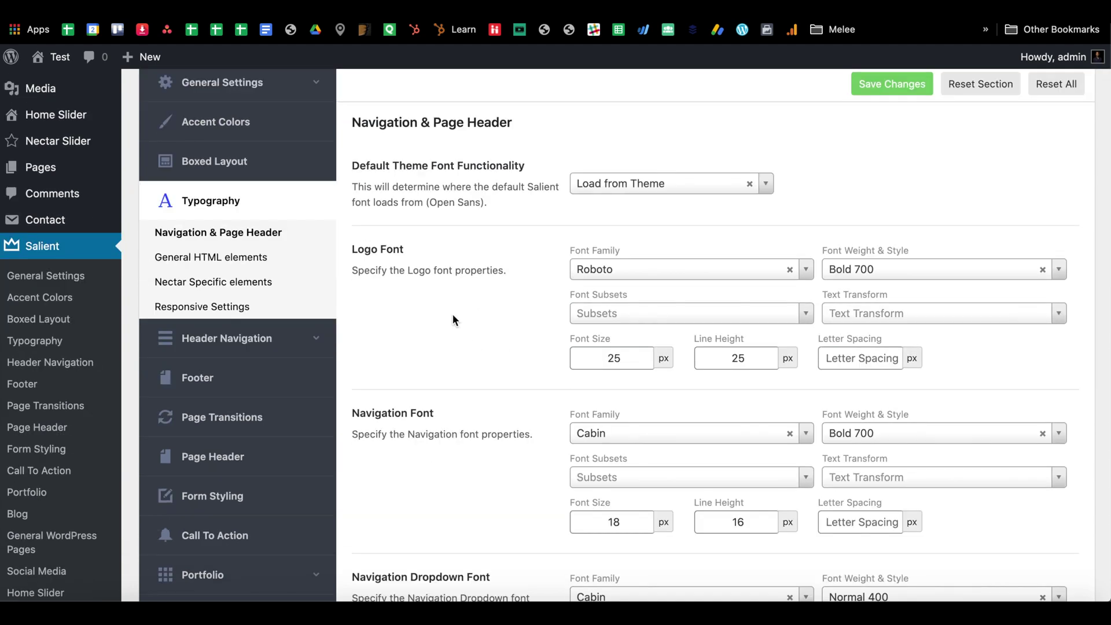
{"action": "scroll", "coordinate": [452, 315], "scroll_direction": "up", "scroll_amount": 3}
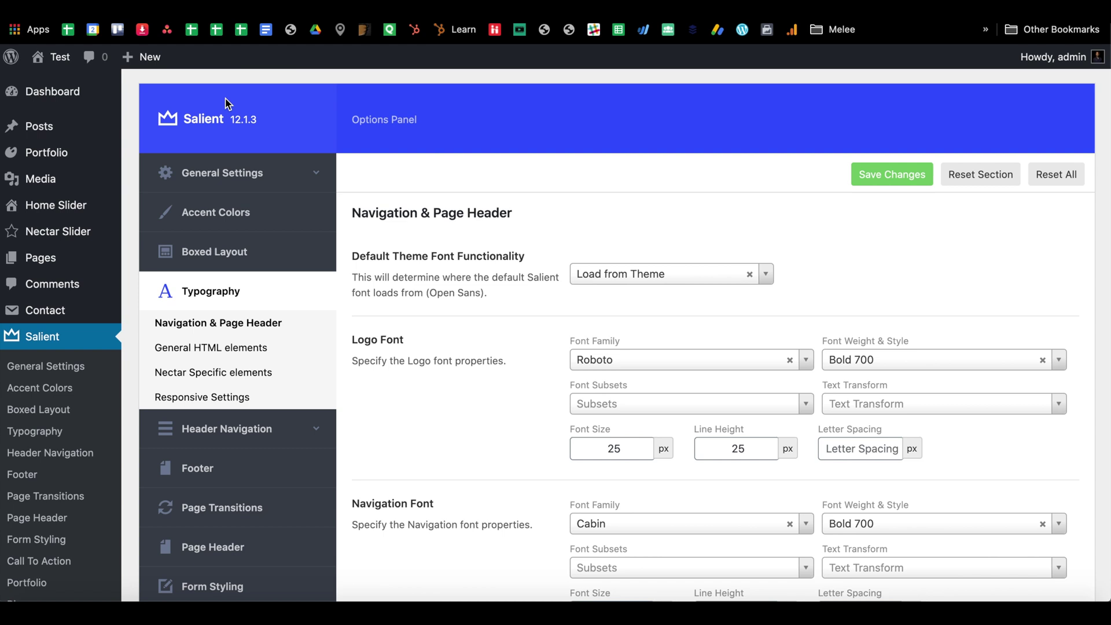
Open the live site in a new browser tab from the admin bar's Visit Site link.
{"action": "mouse_move", "coordinate": [58, 68]}
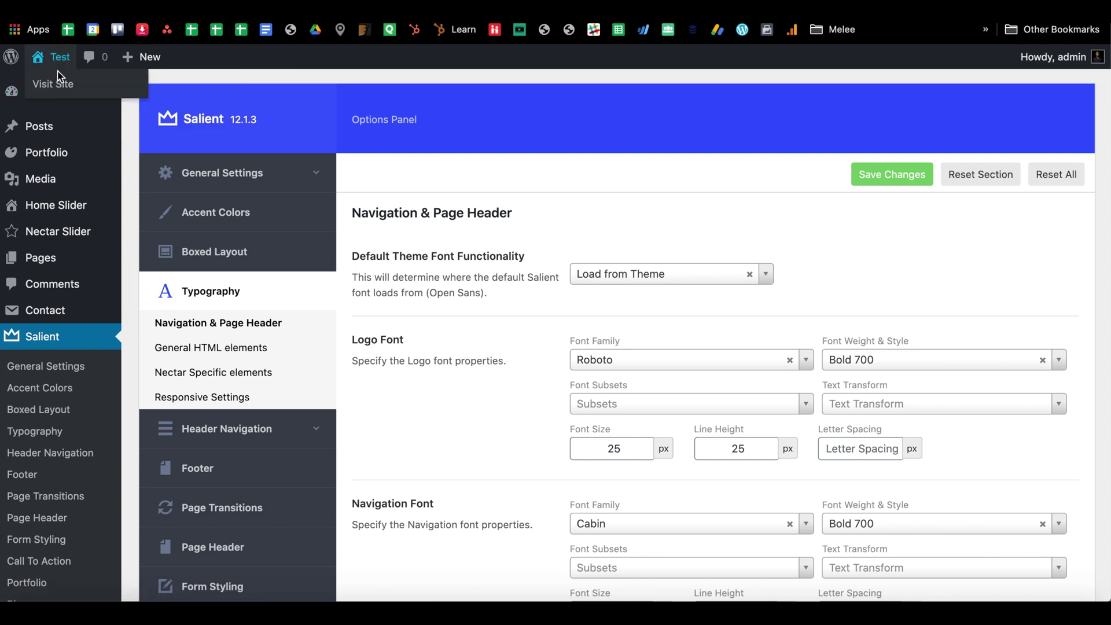
{"action": "right_click", "coordinate": [58, 87]}
{"action": "left_click", "coordinate": [90, 92]}
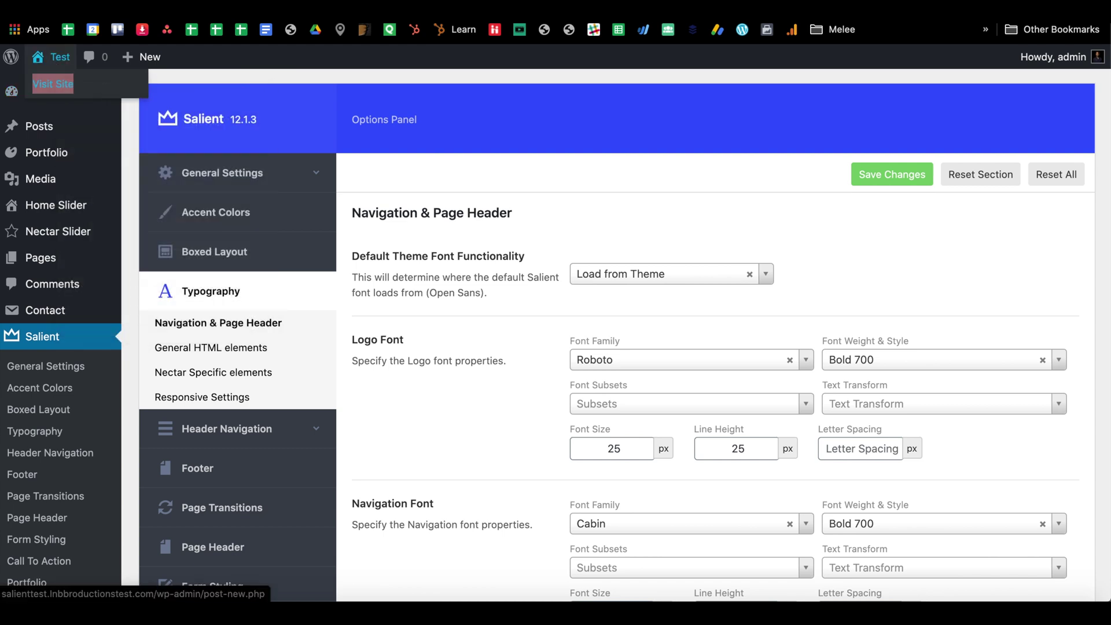
{"action": "key", "text": "ctrl+Tab"}
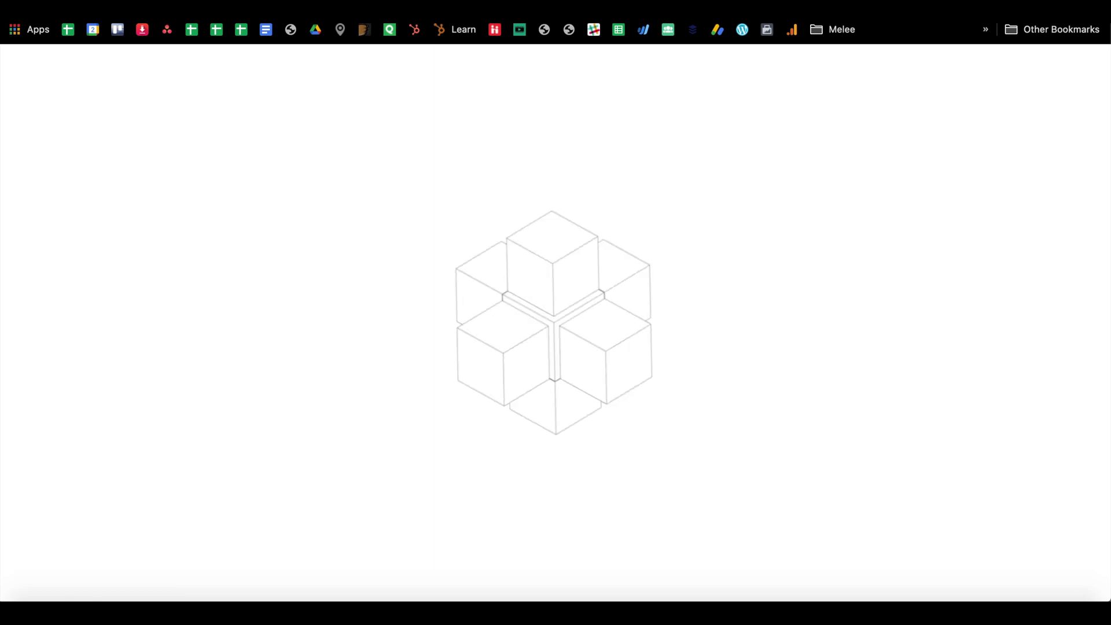
Open the home page in the WPBakery front-end page builder.
{"action": "scroll", "coordinate": [271, 304], "scroll_direction": "down", "scroll_amount": 10}
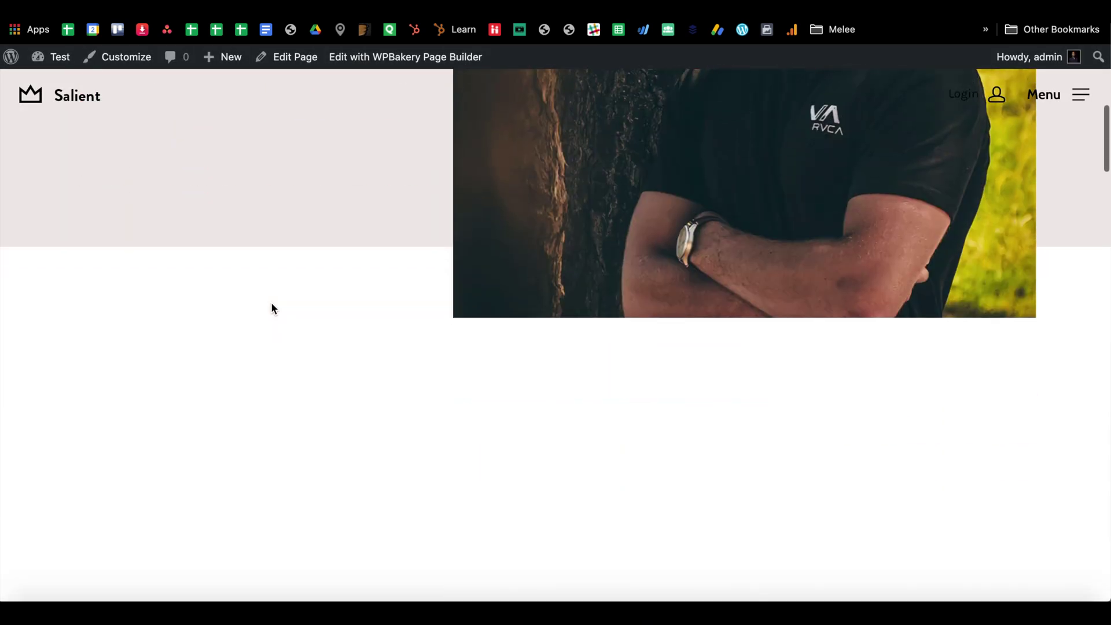
{"action": "scroll", "coordinate": [271, 303], "scroll_direction": "up", "scroll_amount": 10}
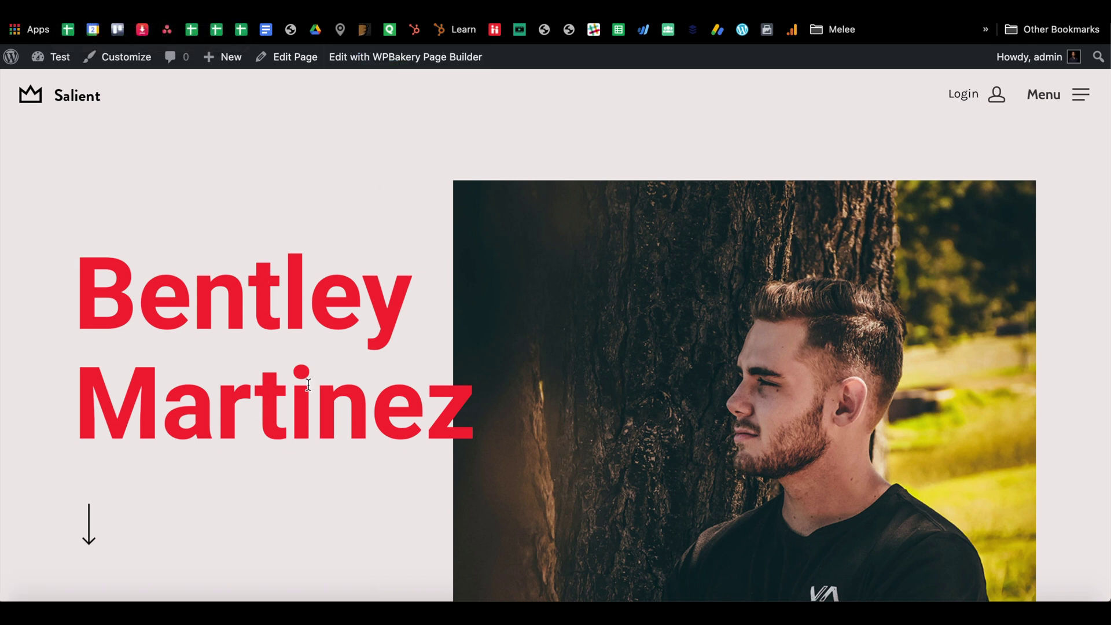
{"action": "left_click", "coordinate": [416, 64]}
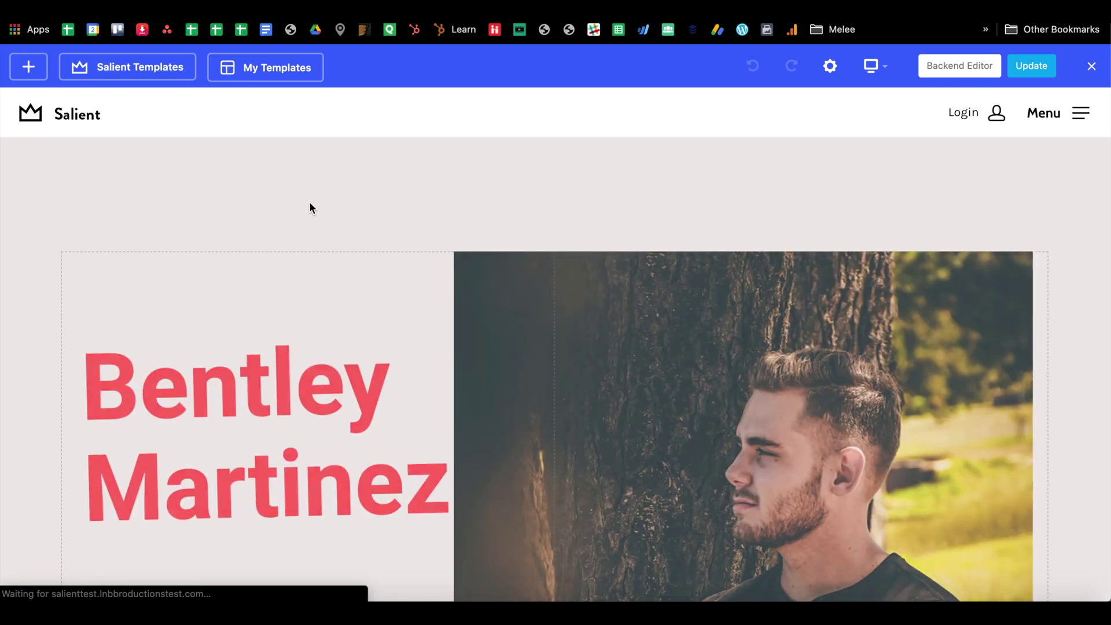
Add a Custom Heading element below the intro text by searching 'custom'.
{"action": "scroll", "coordinate": [309, 202], "scroll_direction": "down", "scroll_amount": 3}
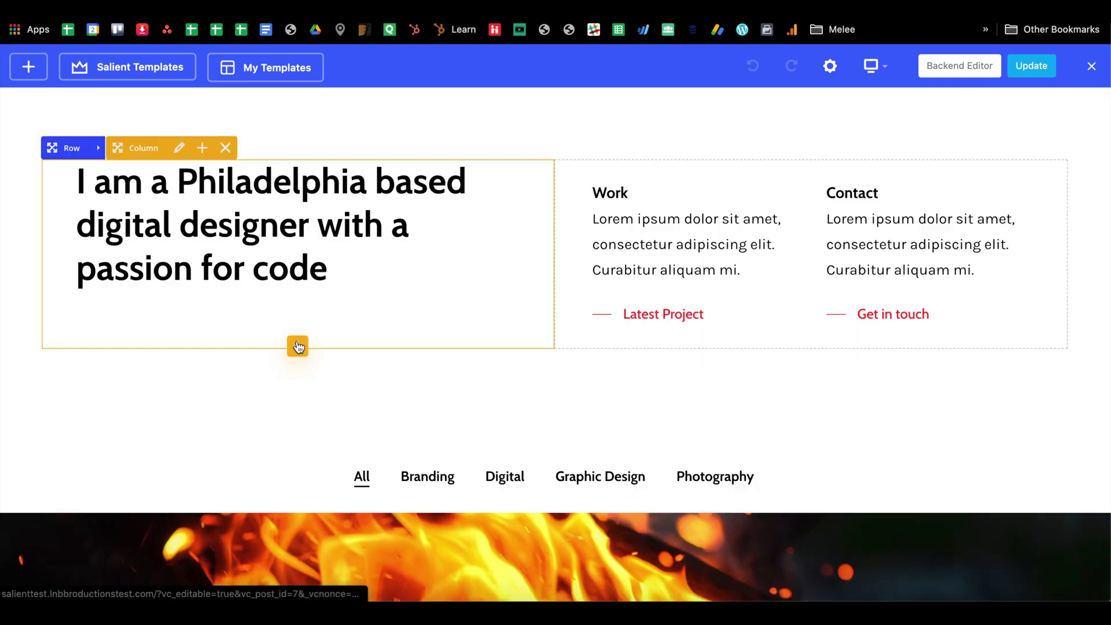
{"action": "left_click", "coordinate": [297, 345]}
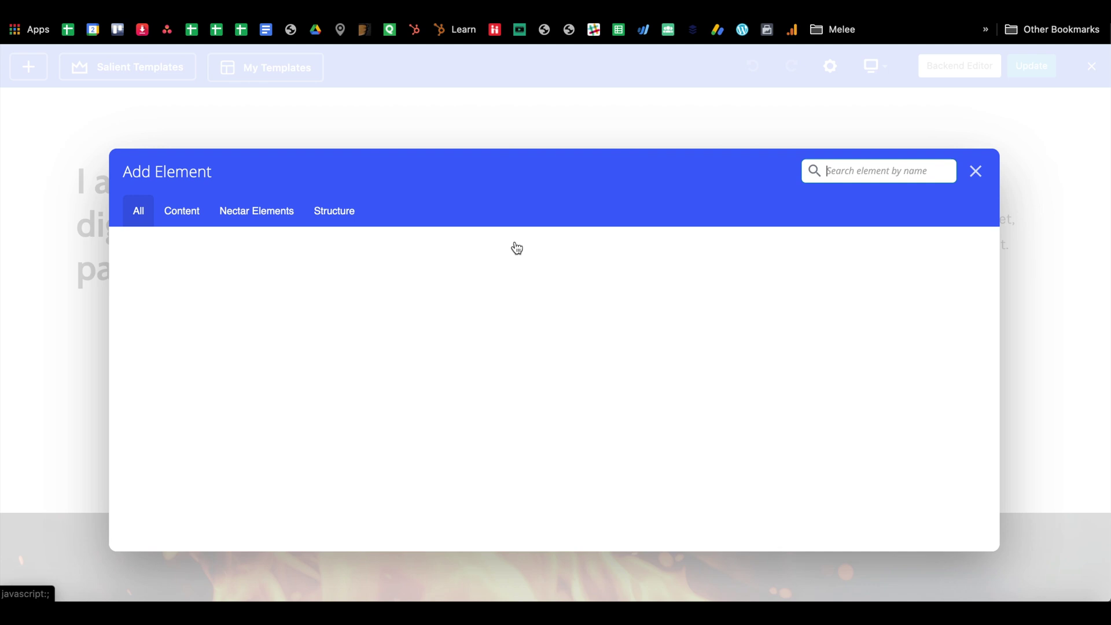
{"action": "type", "text": "custom"}
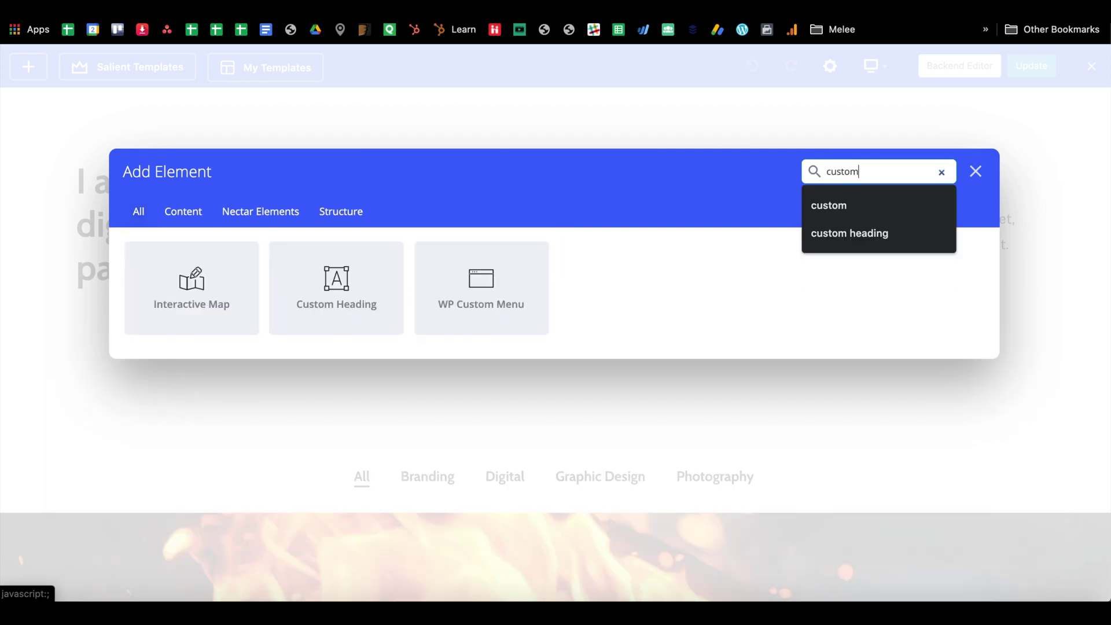
{"action": "left_click", "coordinate": [313, 275]}
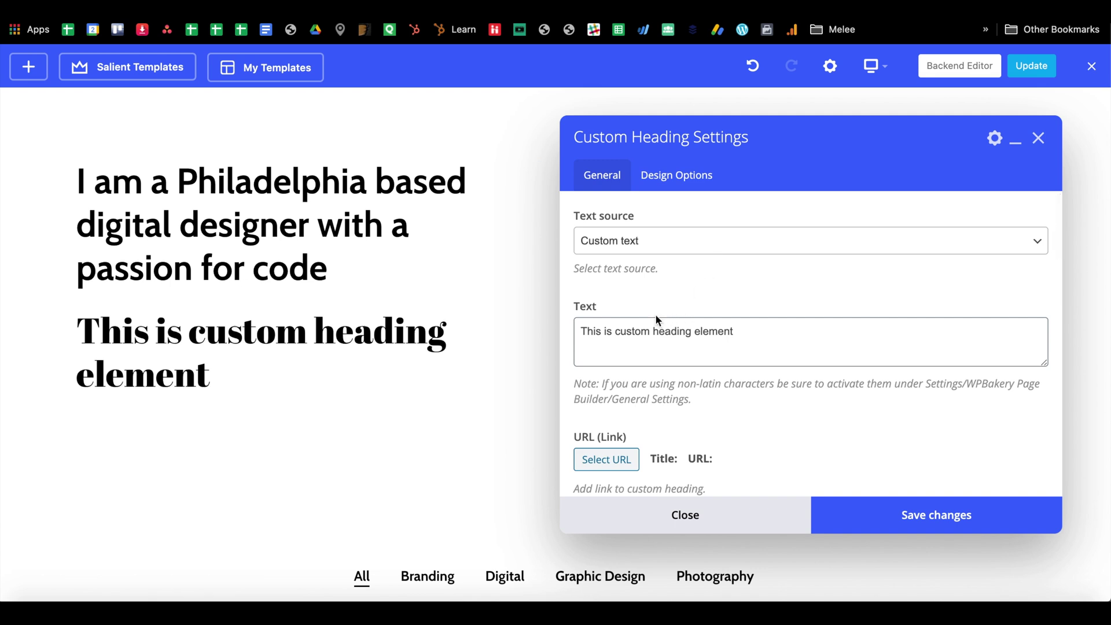
Keep custom text as the heading source, turn 'Use theme default font family' On, and close.
{"action": "left_click", "coordinate": [629, 248]}
{"action": "left_click", "coordinate": [624, 284]}
{"action": "scroll", "coordinate": [592, 370], "scroll_direction": "down", "scroll_amount": 6}
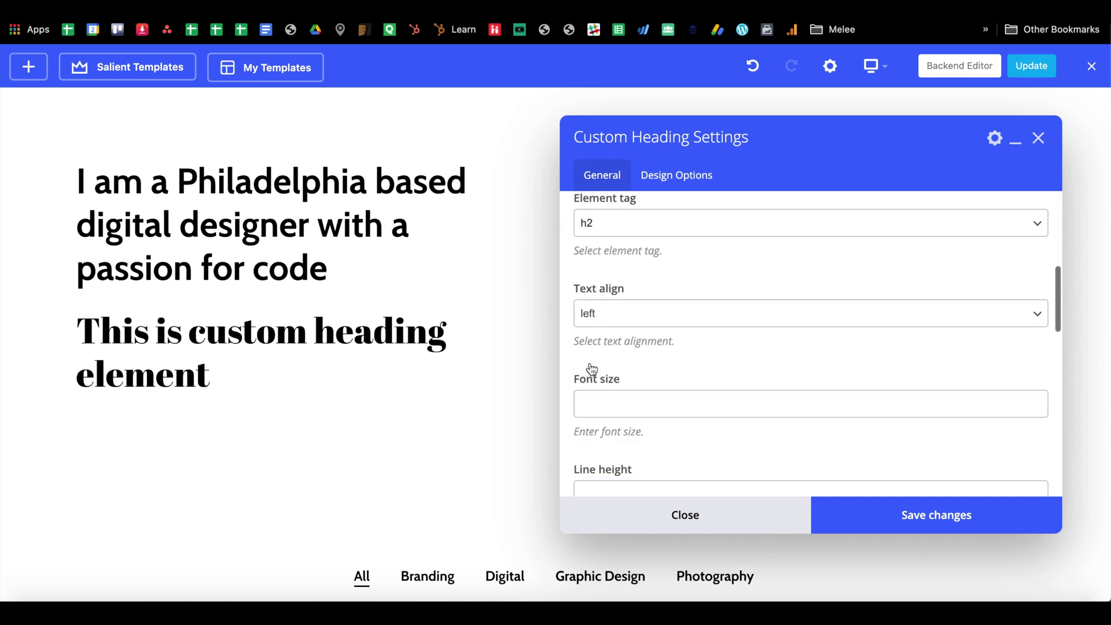
{"action": "scroll", "coordinate": [591, 370], "scroll_direction": "down", "scroll_amount": 1}
{"action": "scroll", "coordinate": [591, 370], "scroll_direction": "up", "scroll_amount": 1}
{"action": "scroll", "coordinate": [592, 371], "scroll_direction": "down", "scroll_amount": 6}
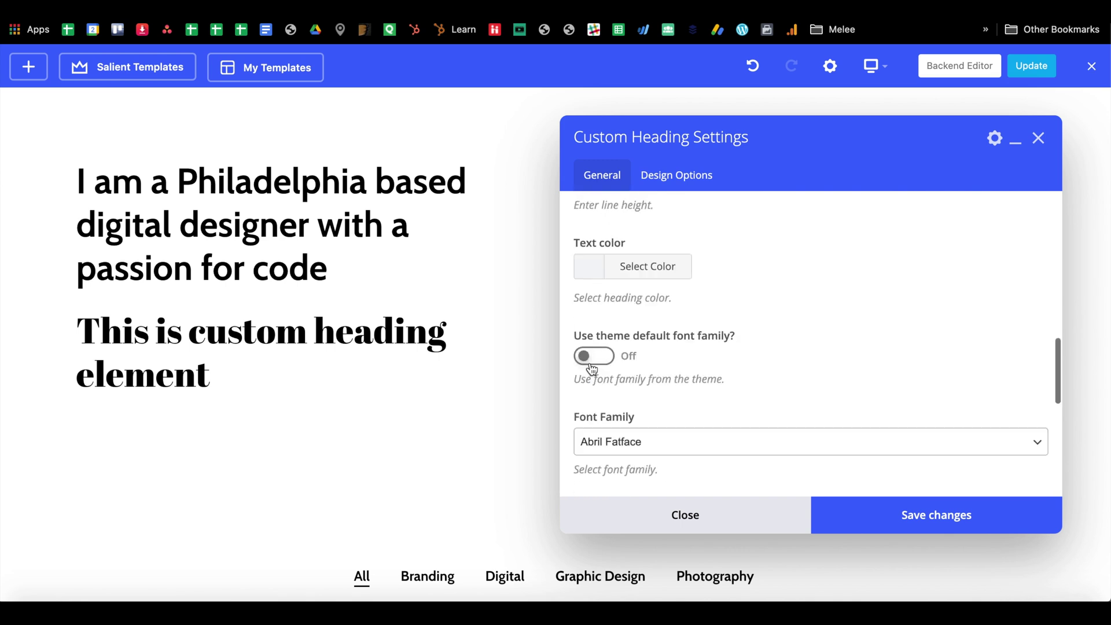
{"action": "left_click", "coordinate": [596, 358]}
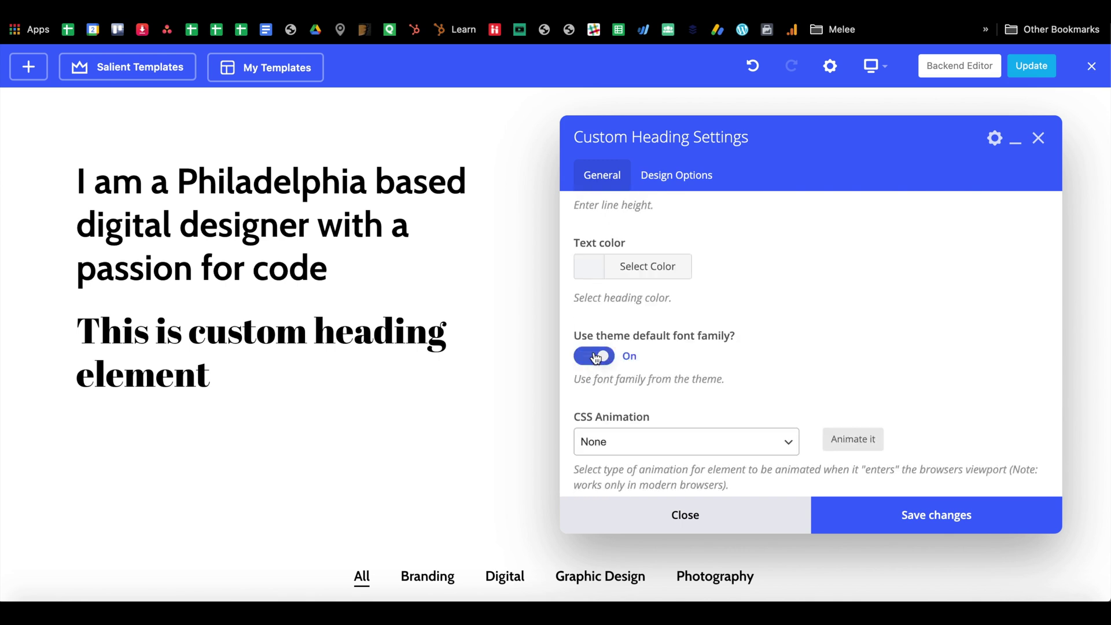
{"action": "scroll", "coordinate": [722, 389], "scroll_direction": "down", "scroll_amount": 3}
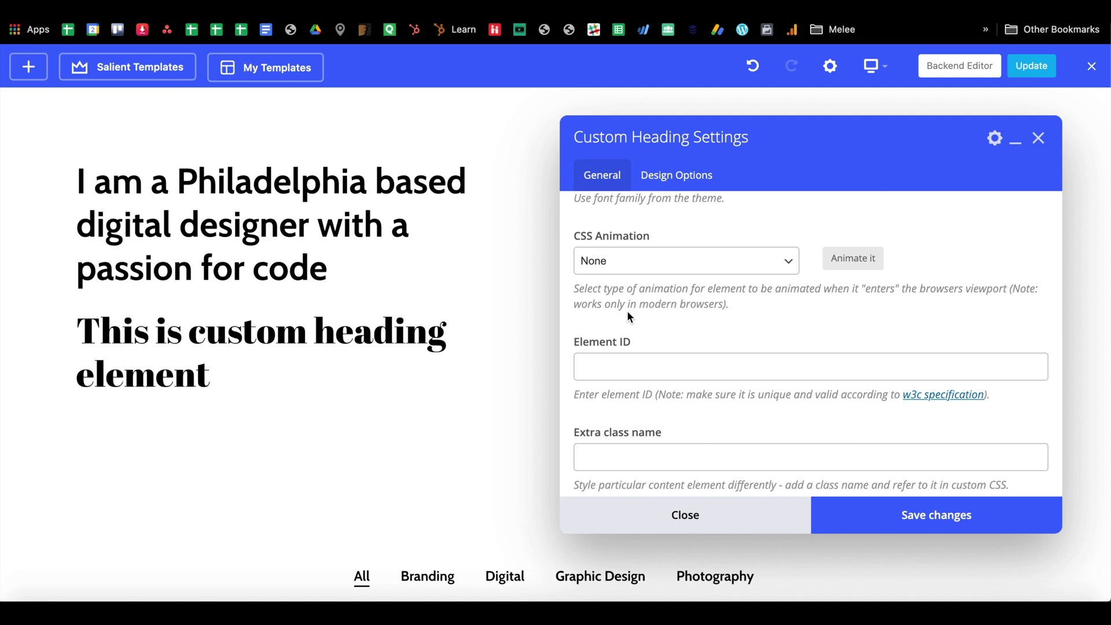
{"action": "scroll", "coordinate": [627, 312], "scroll_direction": "up", "scroll_amount": 5}
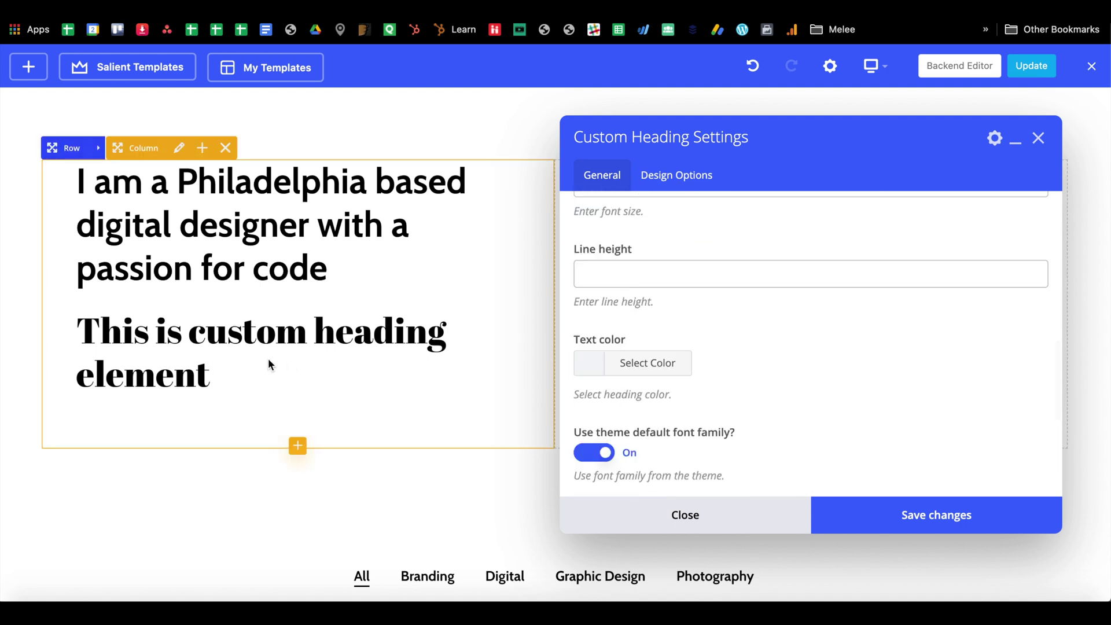
{"action": "left_click", "coordinate": [684, 517]}
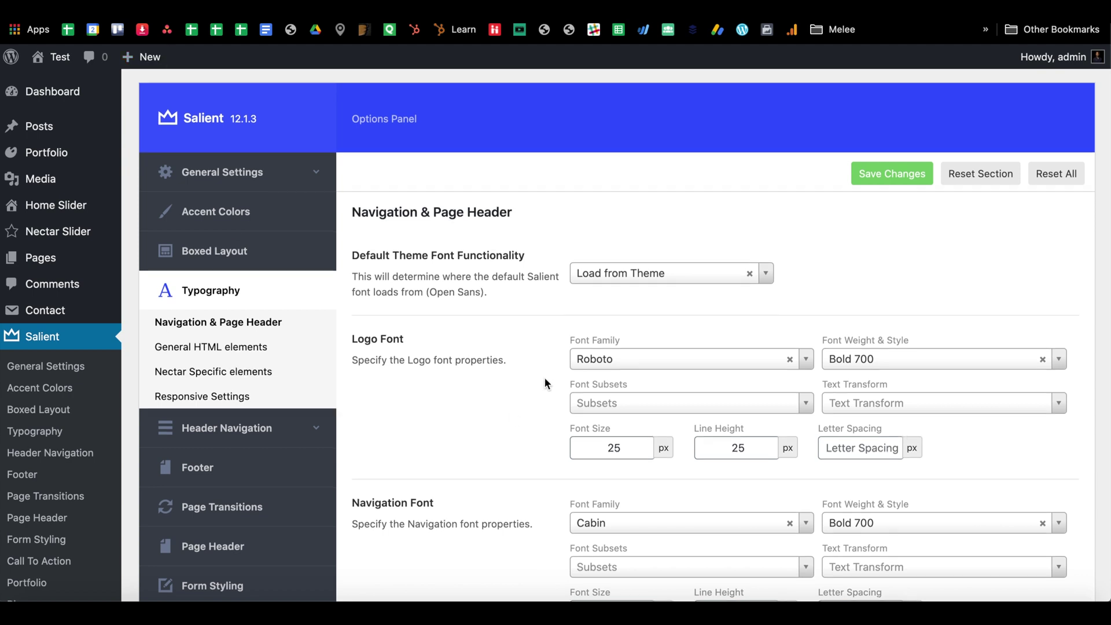
Change the Logo Font family to Montserrat via a 'mont' search, keeping Bold 700 at 25 px.
{"action": "scroll", "coordinate": [544, 377], "scroll_direction": "down", "scroll_amount": 2}
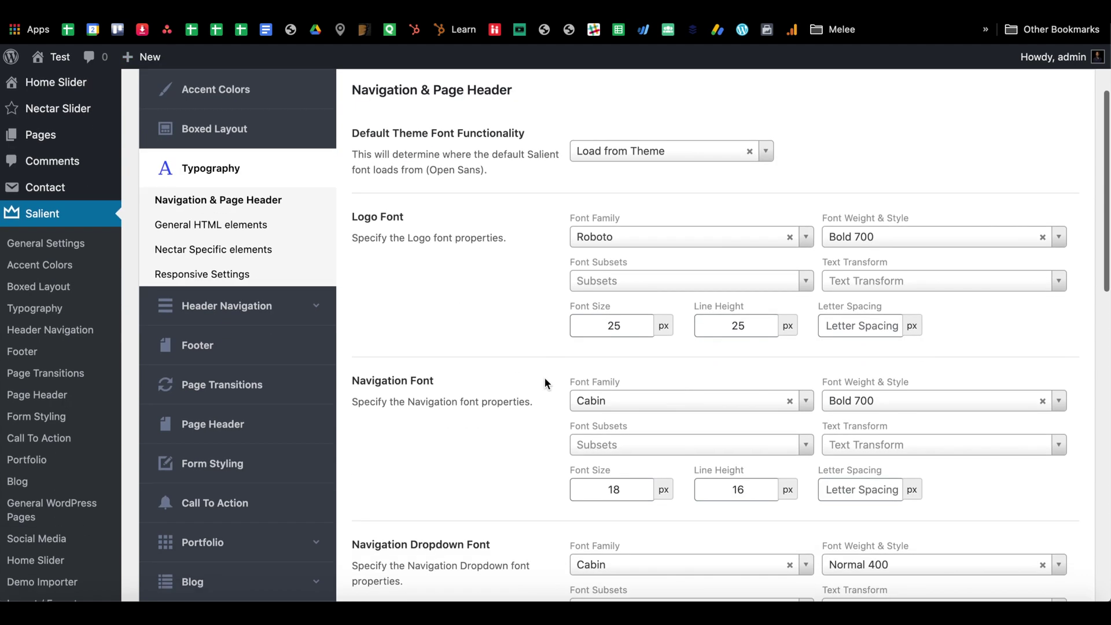
{"action": "left_click", "coordinate": [574, 245]}
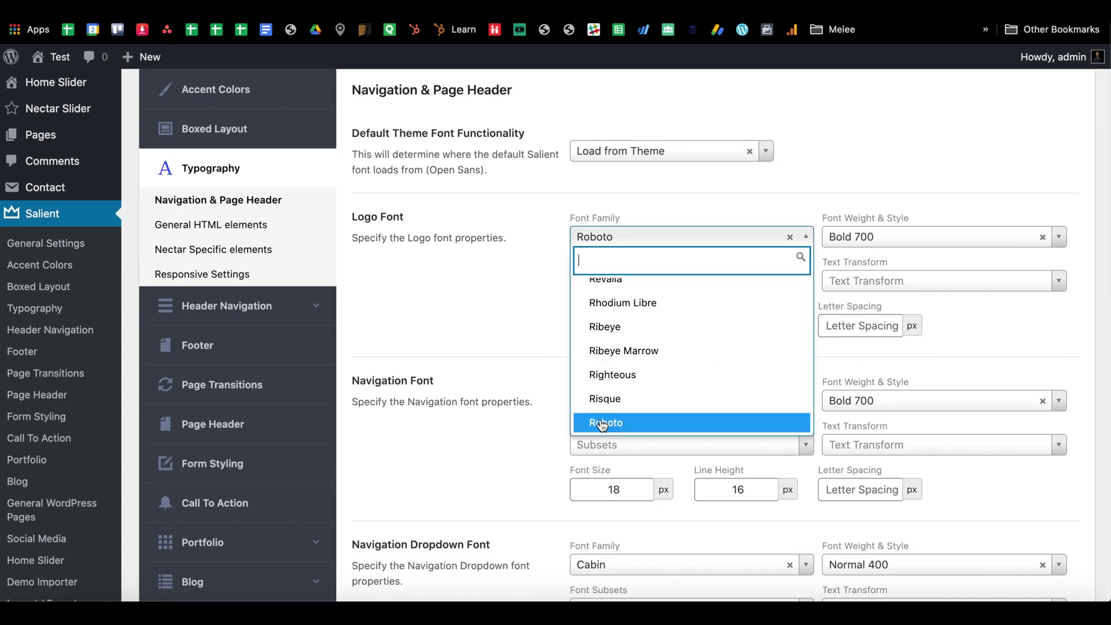
{"action": "left_click", "coordinate": [602, 424]}
{"action": "scroll", "coordinate": [474, 310], "scroll_direction": "down", "scroll_amount": 2}
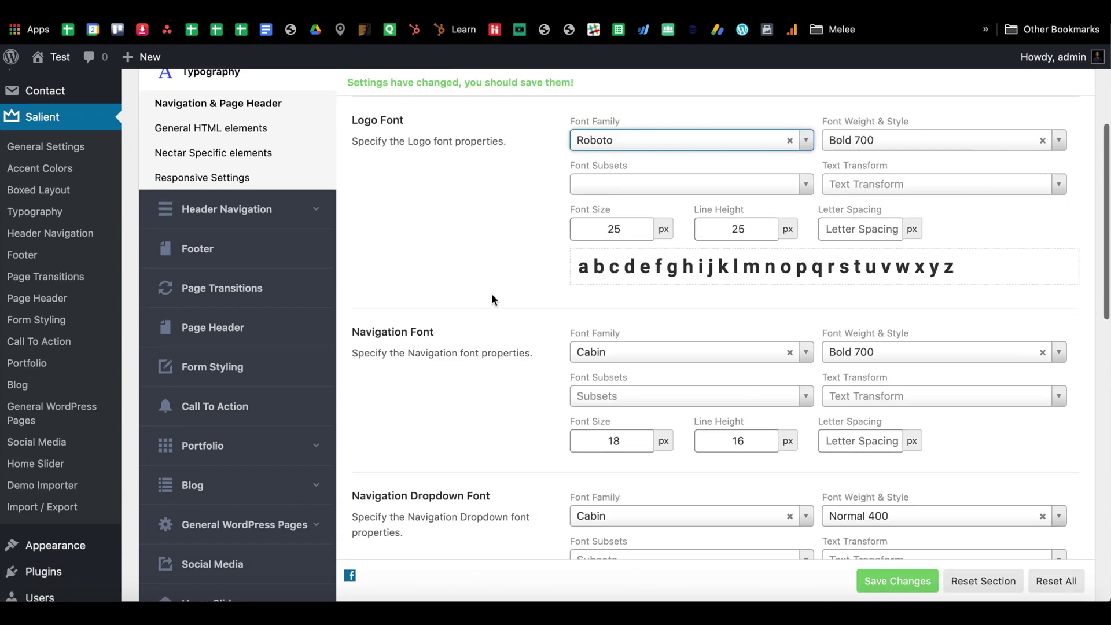
{"action": "left_click", "coordinate": [645, 141]}
{"action": "type", "text": "mont"}
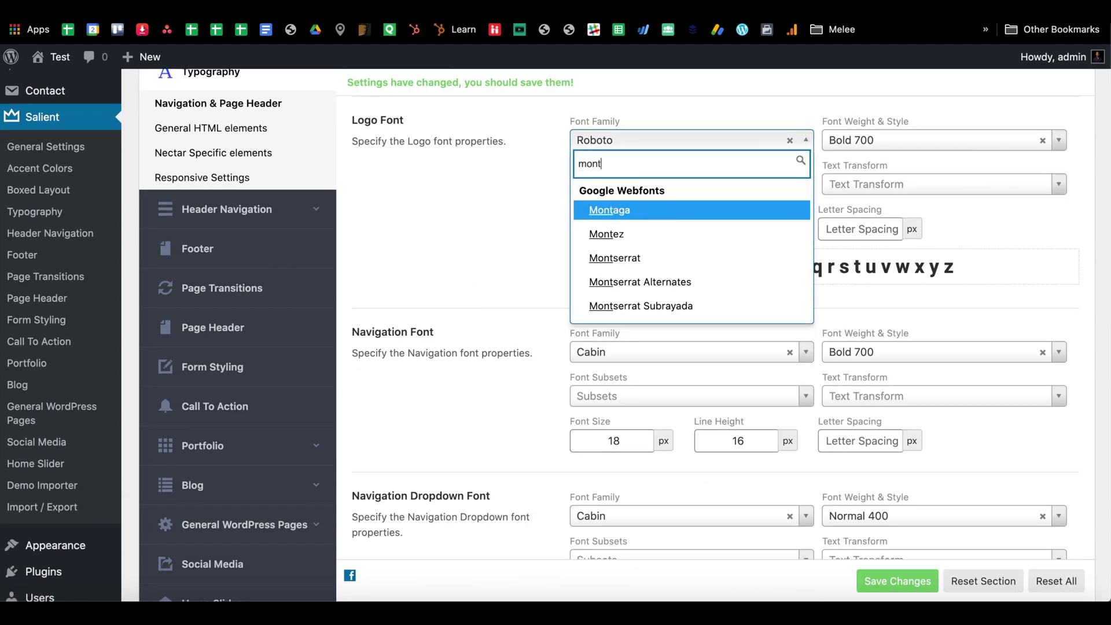
{"action": "left_click", "coordinate": [608, 255]}
{"action": "left_click", "coordinate": [519, 218]}
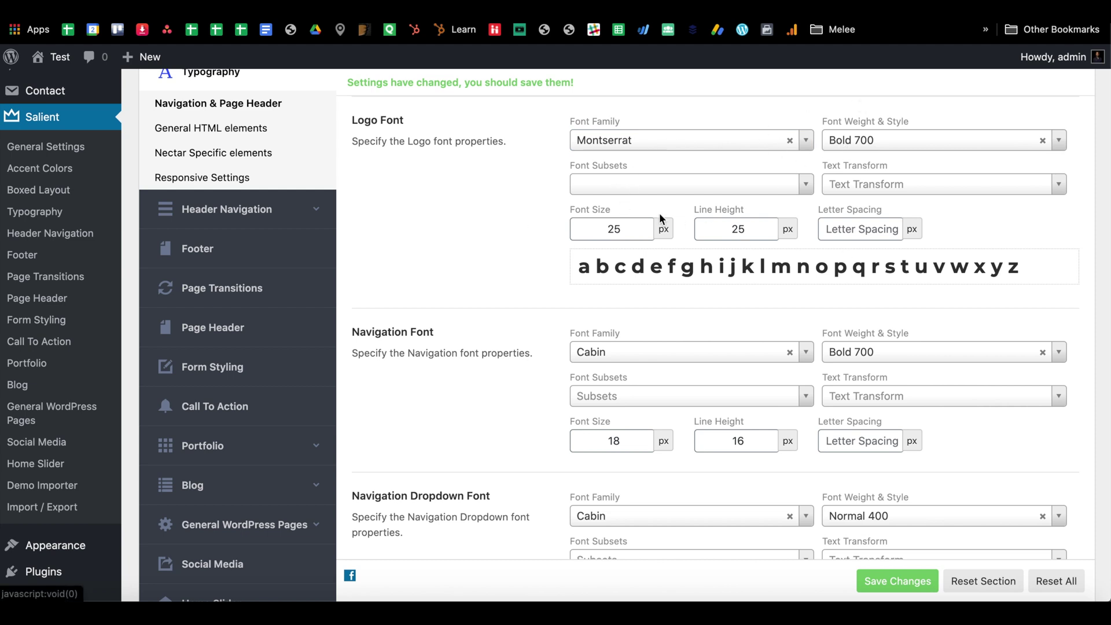
{"action": "left_click", "coordinate": [598, 234]}
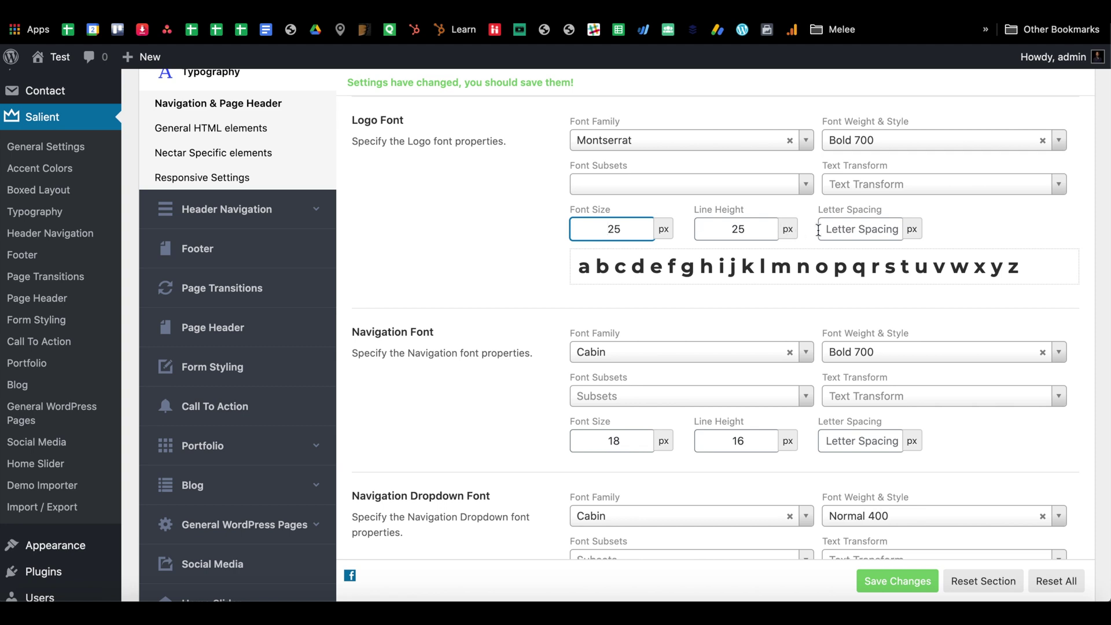
{"action": "scroll", "coordinate": [576, 185], "scroll_direction": "up", "scroll_amount": 5}
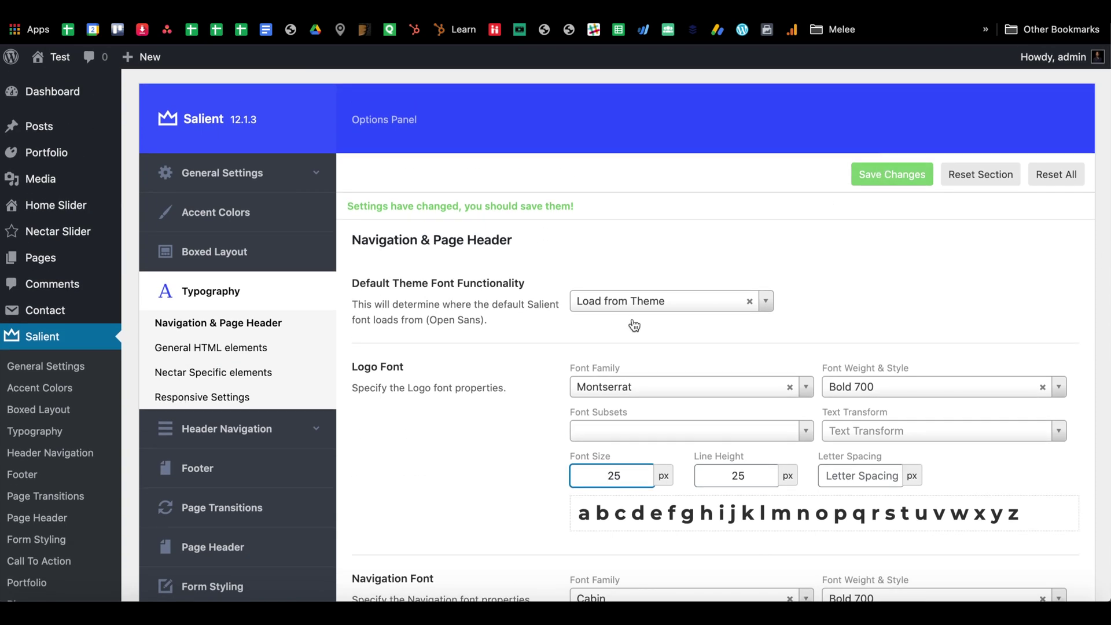
{"action": "scroll", "coordinate": [471, 429], "scroll_direction": "down", "scroll_amount": 6}
{"action": "scroll", "coordinate": [470, 428], "scroll_direction": "up", "scroll_amount": 6}
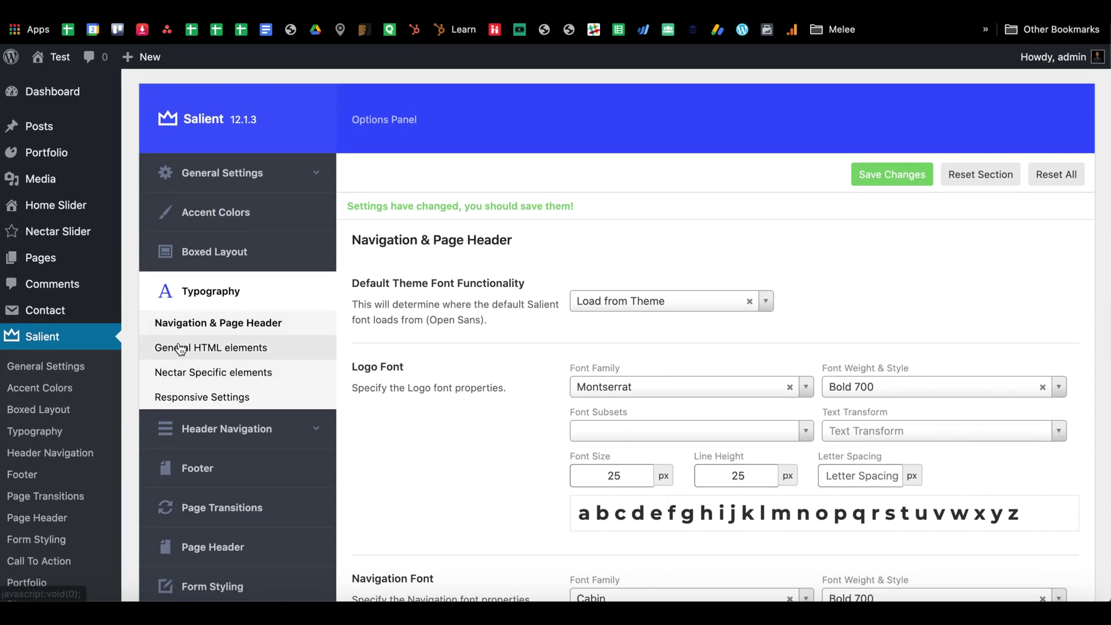
Open the General HTML elements typography settings for body and headings.
{"action": "left_click", "coordinate": [181, 348]}
{"action": "scroll", "coordinate": [537, 310], "scroll_direction": "down", "scroll_amount": 2}
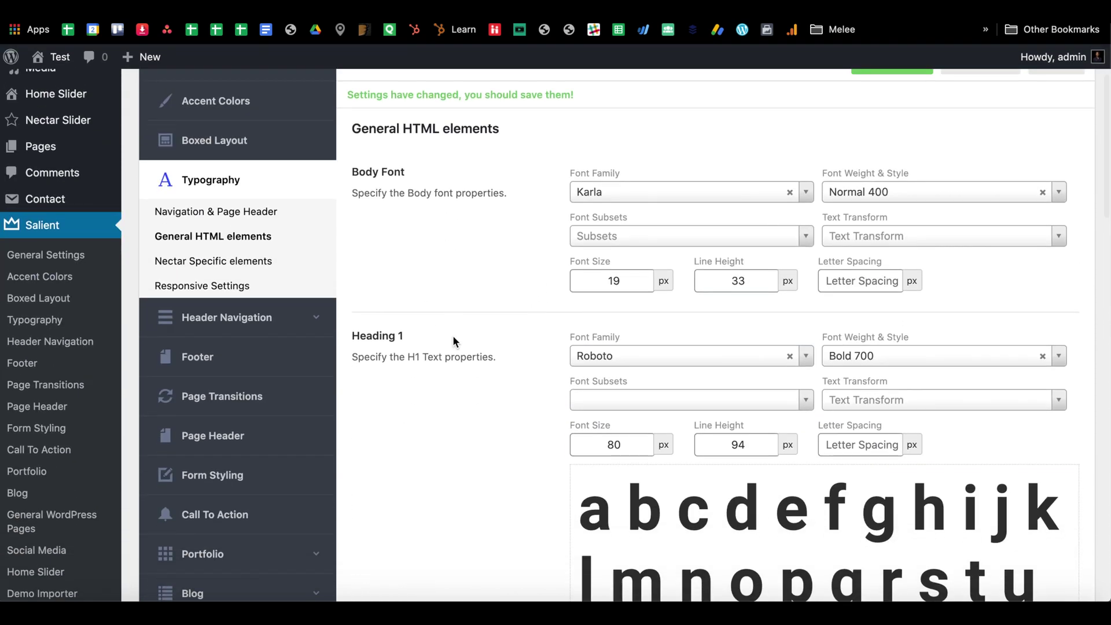
{"action": "scroll", "coordinate": [454, 341], "scroll_direction": "down", "scroll_amount": 10}
{"action": "scroll", "coordinate": [455, 338], "scroll_direction": "up", "scroll_amount": 7}
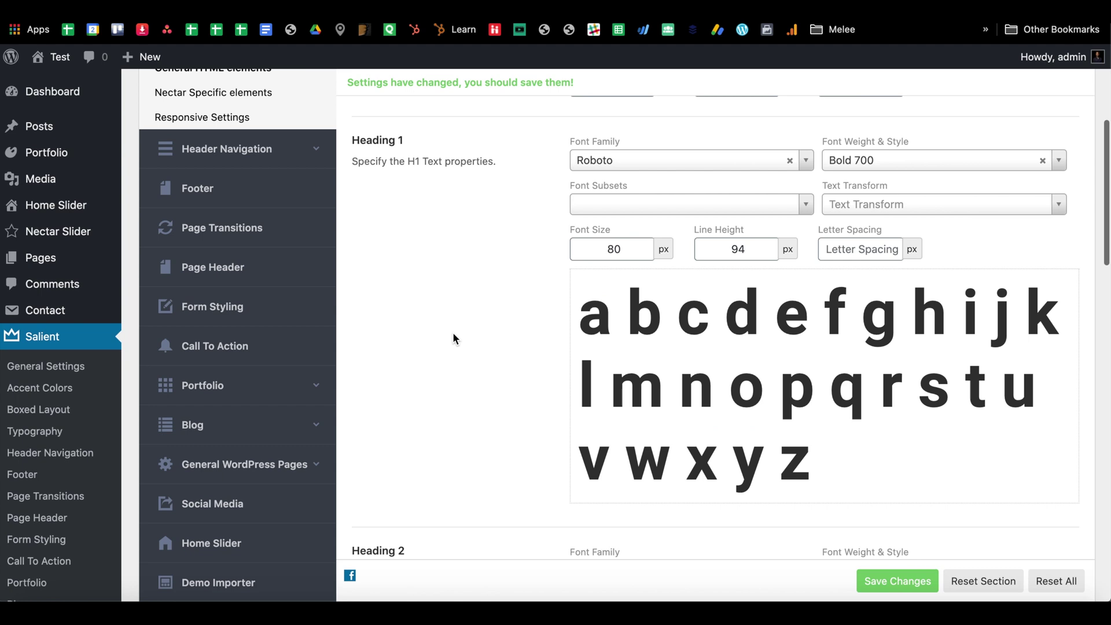
{"action": "scroll", "coordinate": [454, 338], "scroll_direction": "down", "scroll_amount": 10}
{"action": "scroll", "coordinate": [454, 339], "scroll_direction": "up", "scroll_amount": 14}
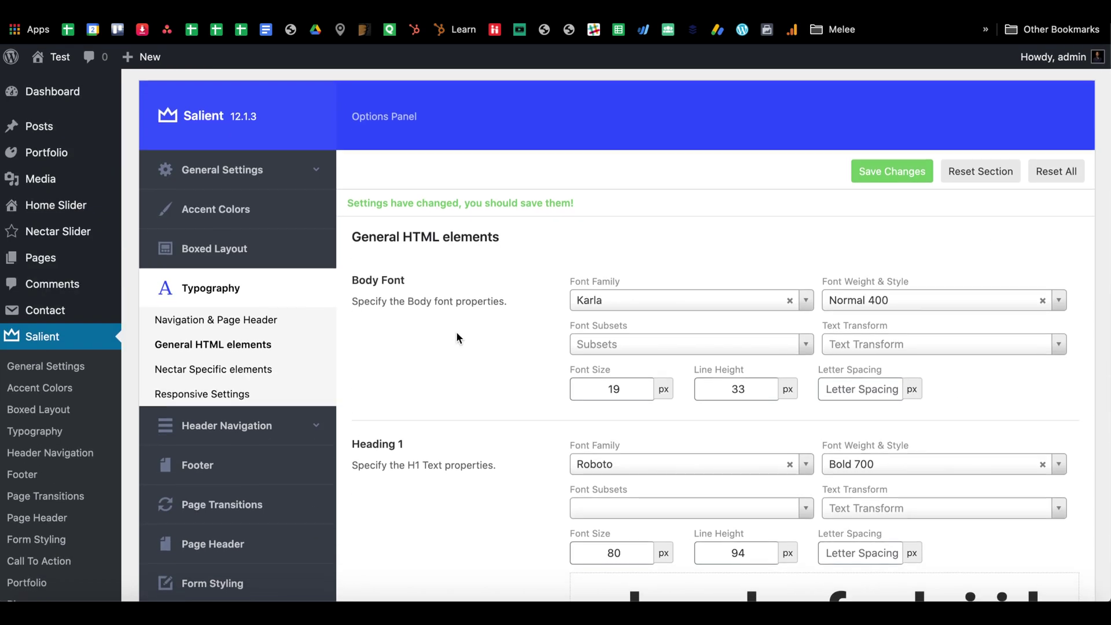
{"action": "scroll", "coordinate": [457, 338], "scroll_direction": "down", "scroll_amount": 2}
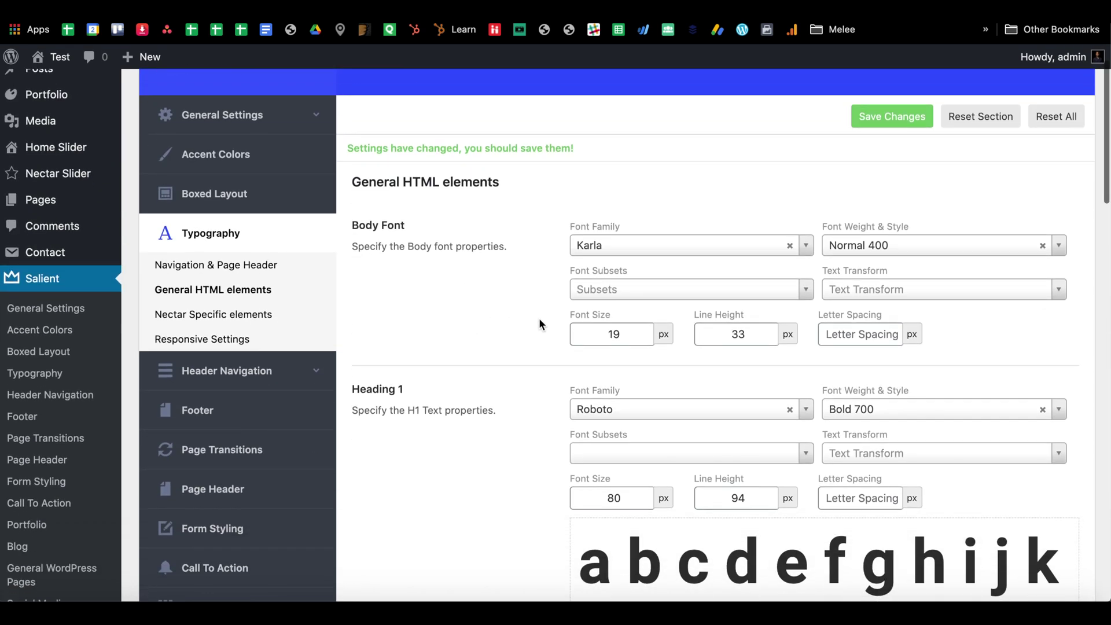
Set the Body Font family to Garamond, serif.
{"action": "left_click", "coordinate": [603, 253]}
{"action": "type", "text": "times"}
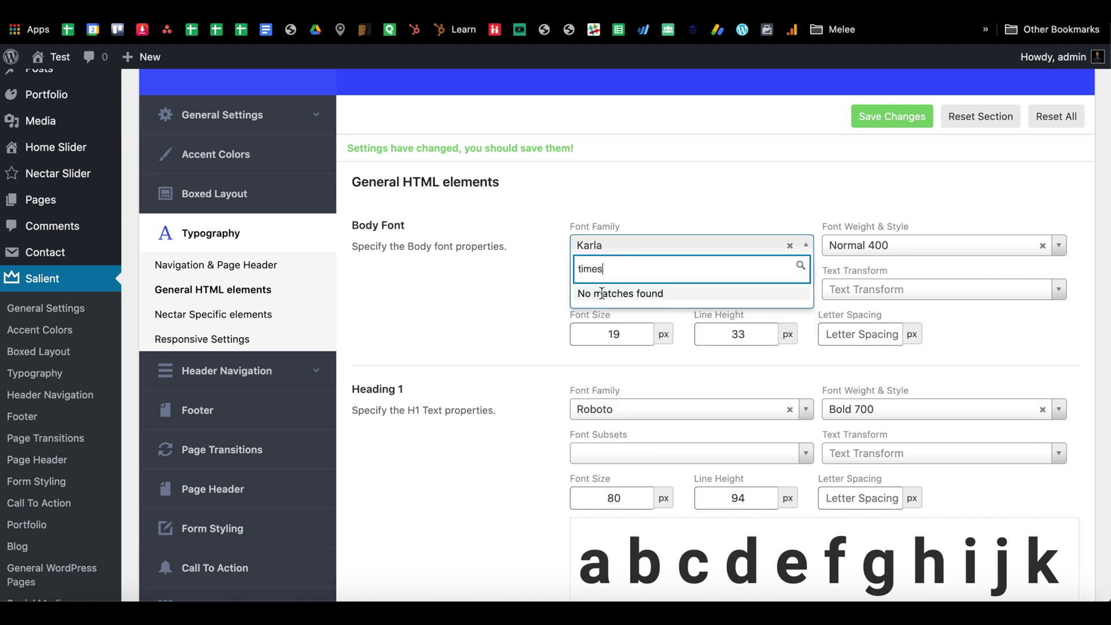
{"action": "key", "text": "BackSpace"}
{"action": "key", "text": "BackSpace"}
{"action": "key", "text": "BackSpace"}
{"action": "key", "text": "BackSpace"}
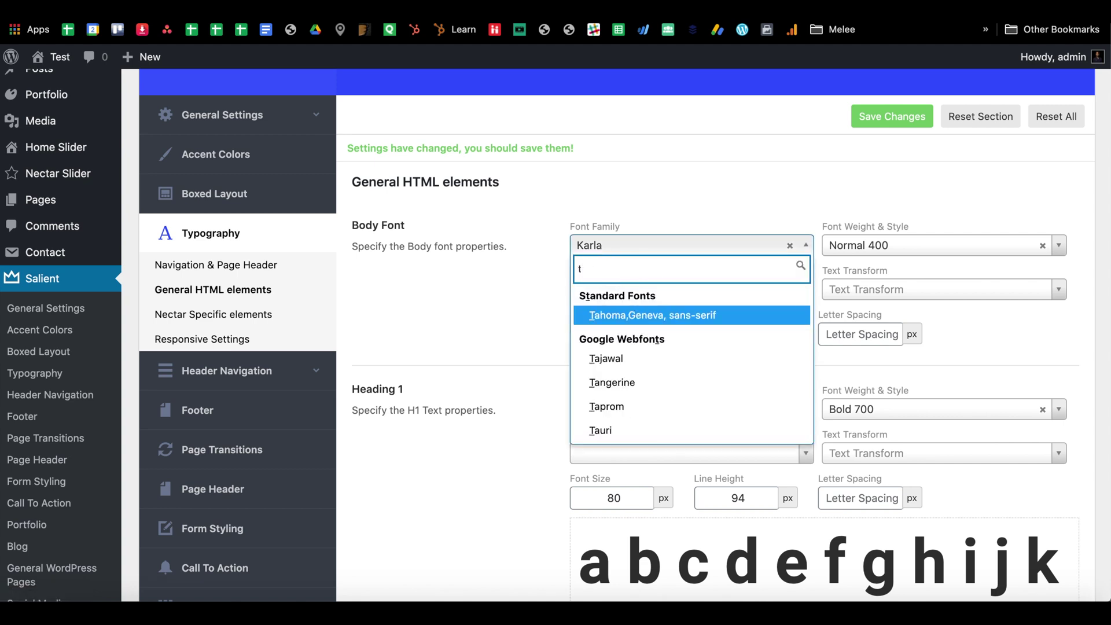
{"action": "type", "text": "im"}
{"action": "key", "text": "BackSpace"}
{"action": "key", "text": "BackSpace"}
{"action": "key", "text": "BackSpace"}
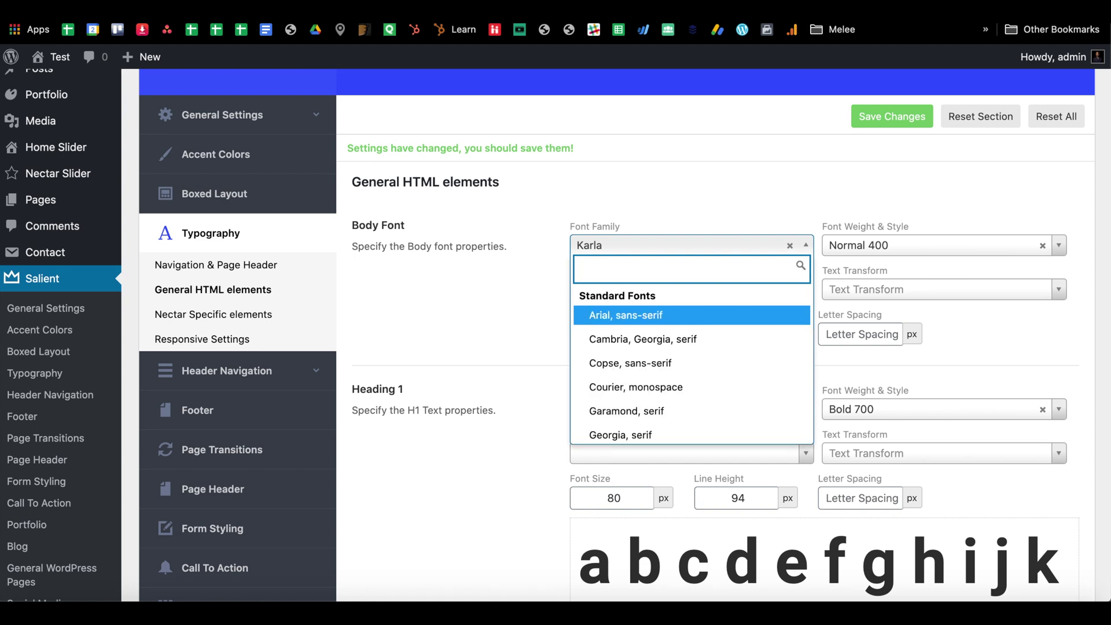
{"action": "scroll", "coordinate": [702, 417], "scroll_direction": "down", "scroll_amount": 1}
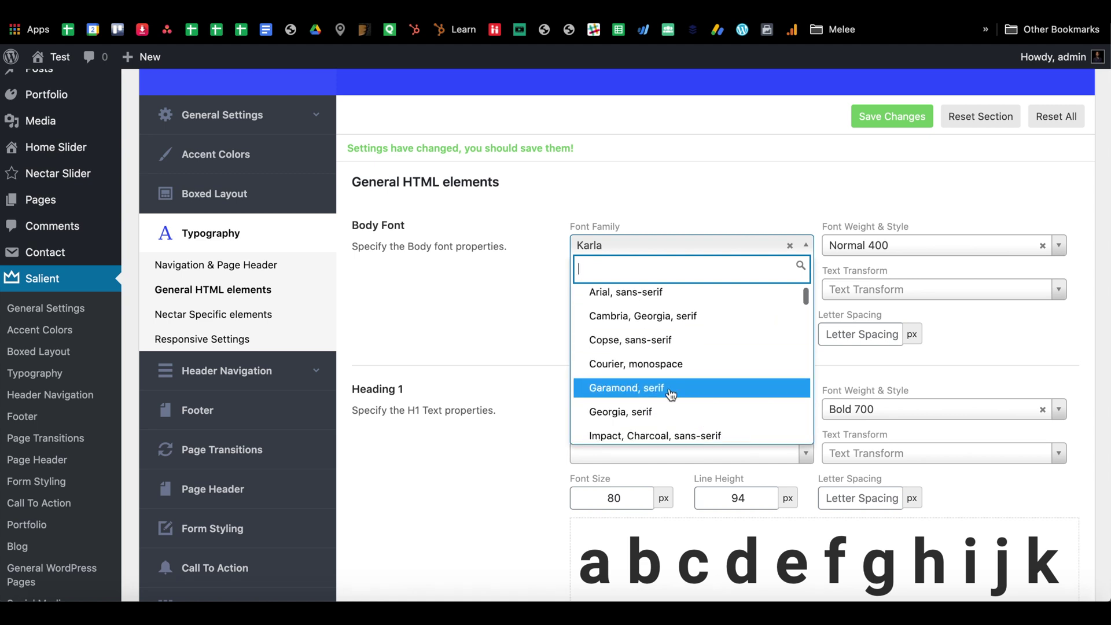
{"action": "left_click", "coordinate": [670, 389]}
Set the Heading 1 font family to Montserrat and save the changes.
{"action": "scroll", "coordinate": [515, 324], "scroll_direction": "down", "scroll_amount": 5}
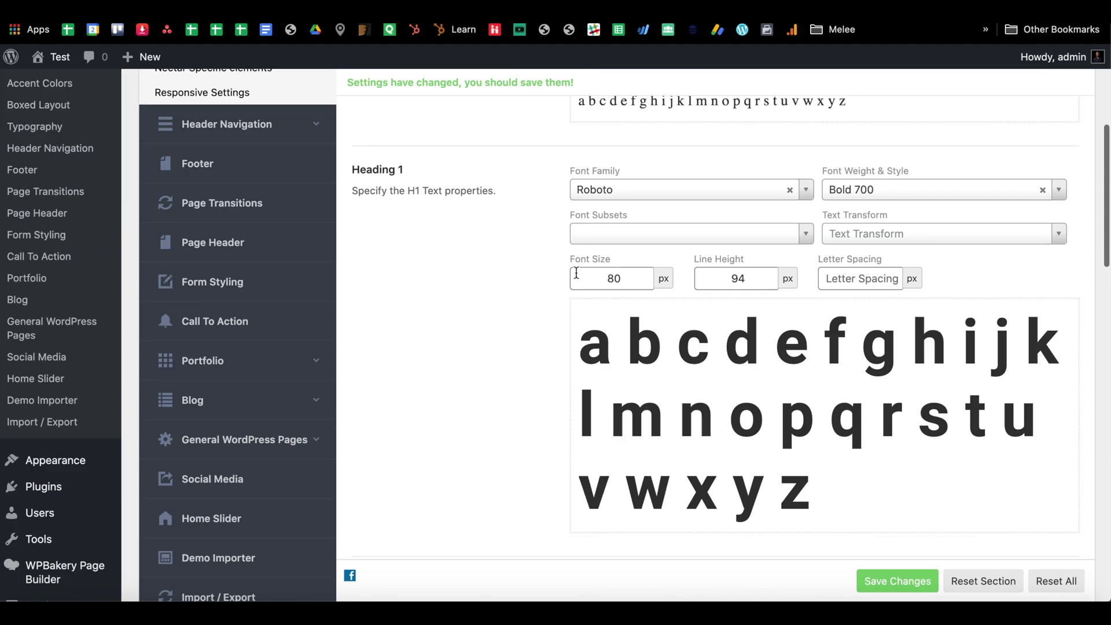
{"action": "left_click", "coordinate": [602, 190]}
{"action": "type", "text": "mont"}
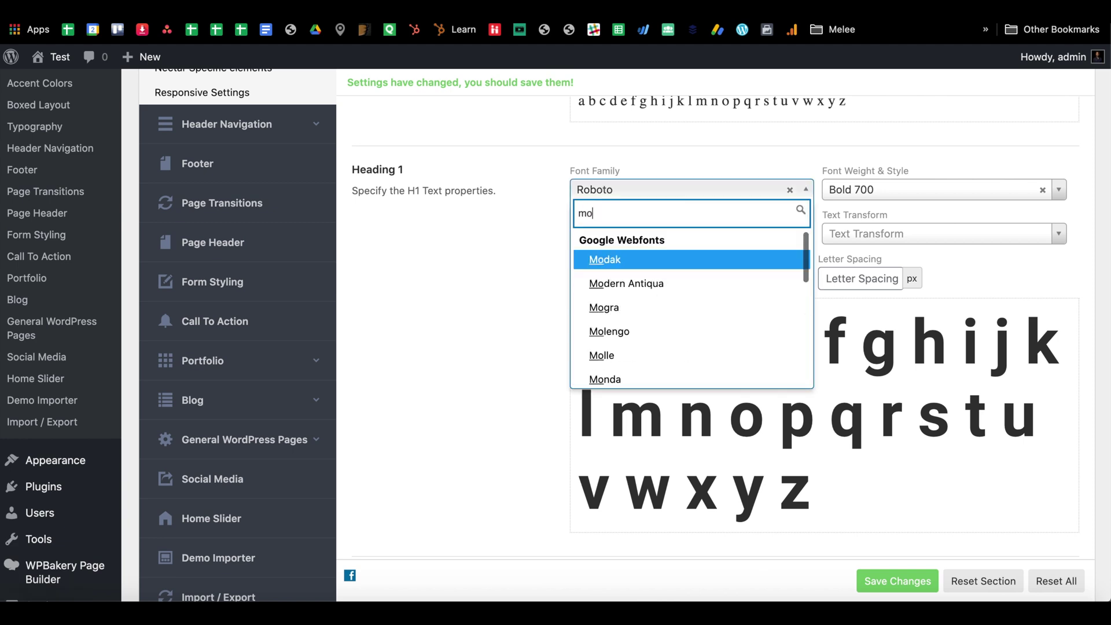
{"action": "left_click", "coordinate": [624, 307]}
{"action": "scroll", "coordinate": [694, 289], "scroll_direction": "up", "scroll_amount": 6}
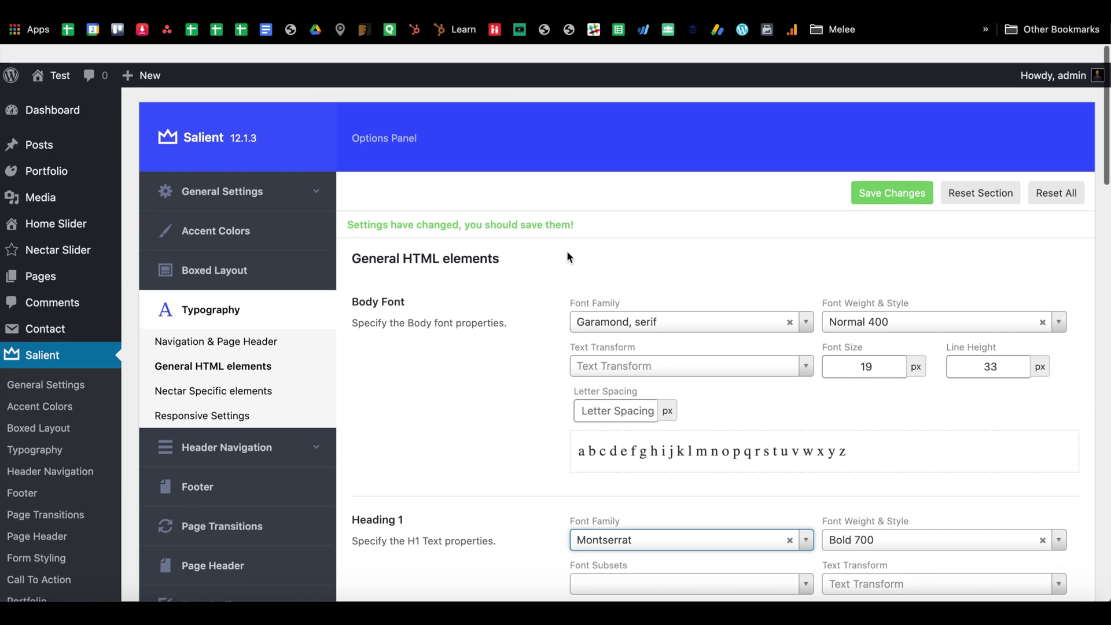
{"action": "left_click", "coordinate": [896, 174]}
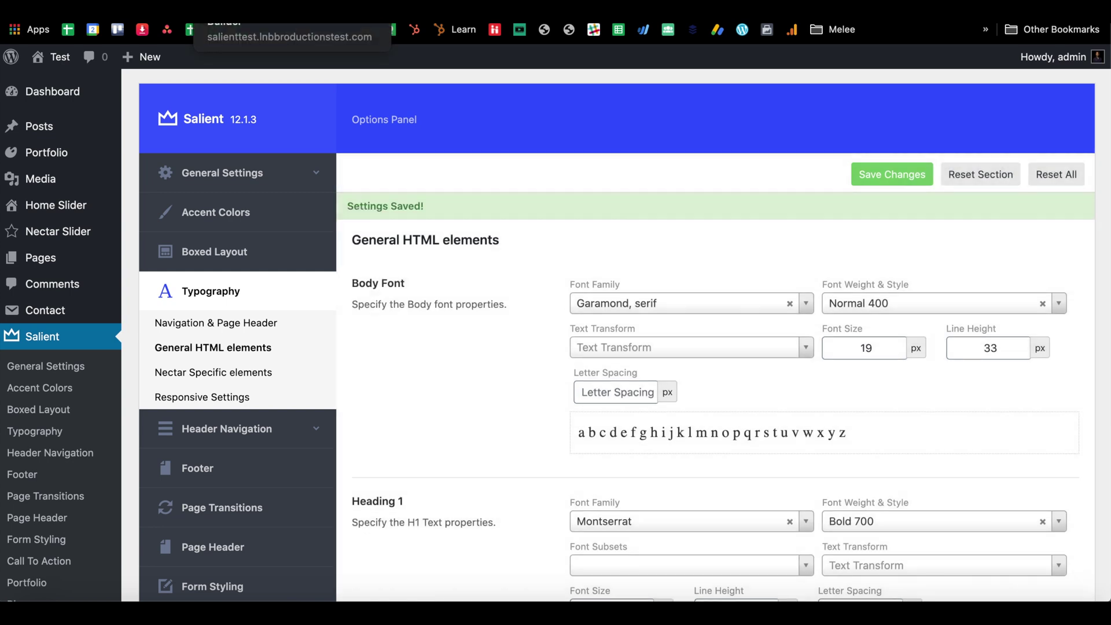
Exit the WPBakery builder to view the live page.
{"action": "left_click", "coordinate": [289, 11]}
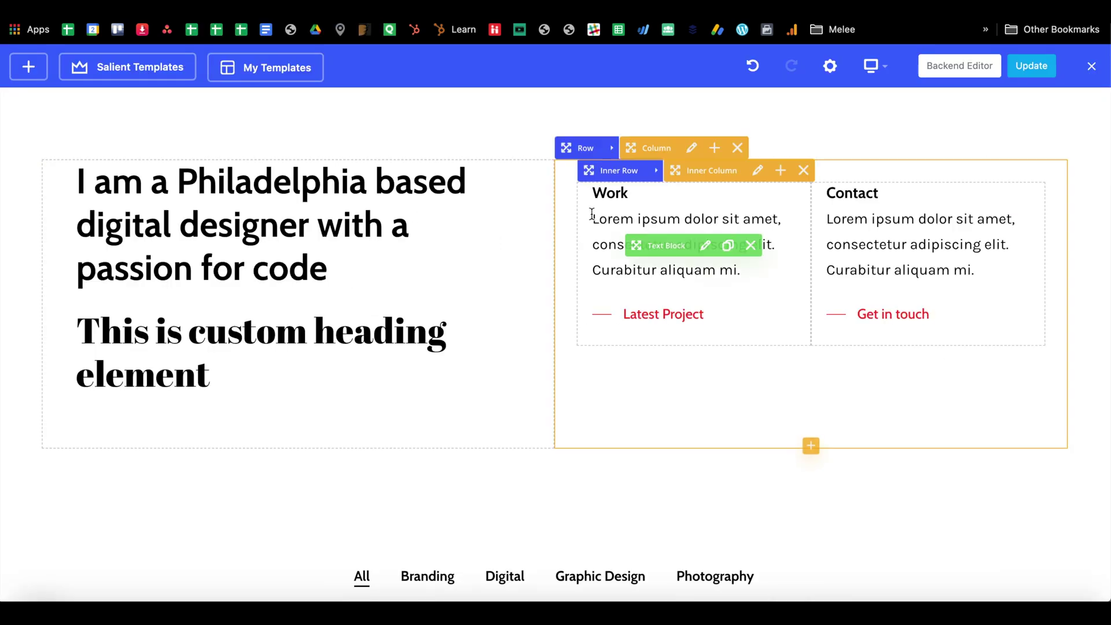
{"action": "left_click", "coordinate": [1092, 66]}
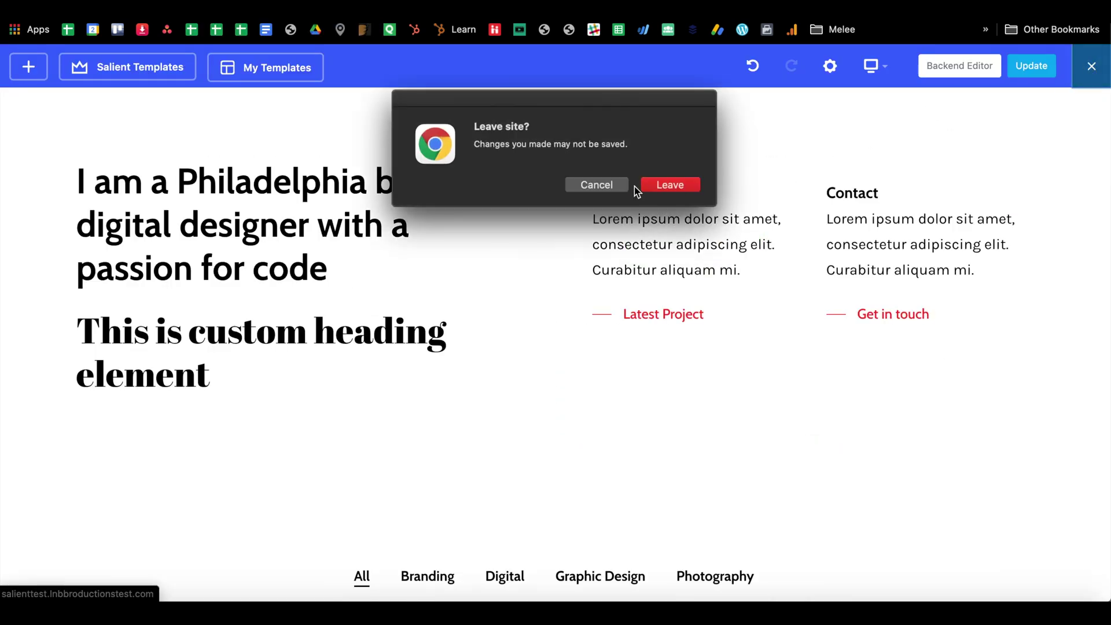
{"action": "left_click", "coordinate": [671, 185]}
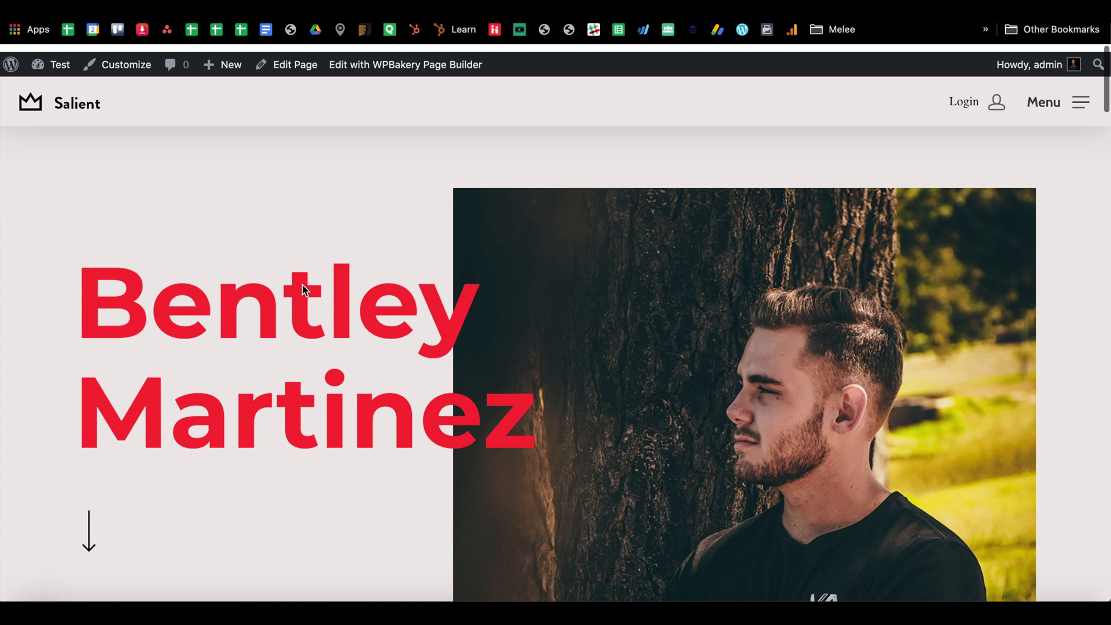
Inspect the hero h1 in DevTools, confirming 63.72px Montserrat, then close DevTools.
{"action": "right_click", "coordinate": [241, 283]}
{"action": "left_click", "coordinate": [267, 393]}
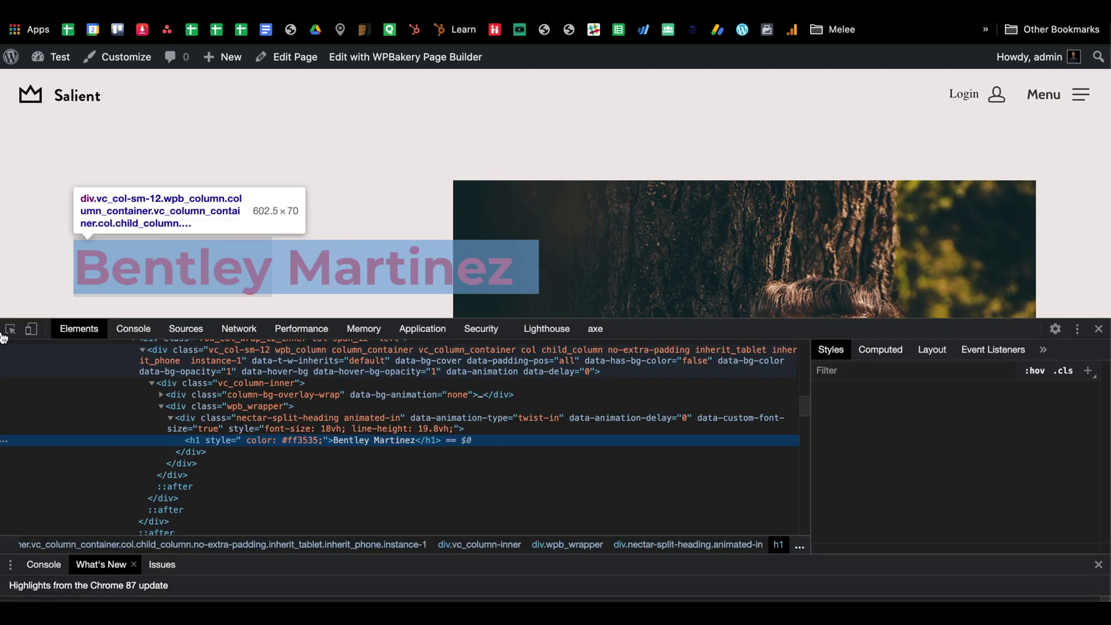
{"action": "left_click", "coordinate": [10, 330]}
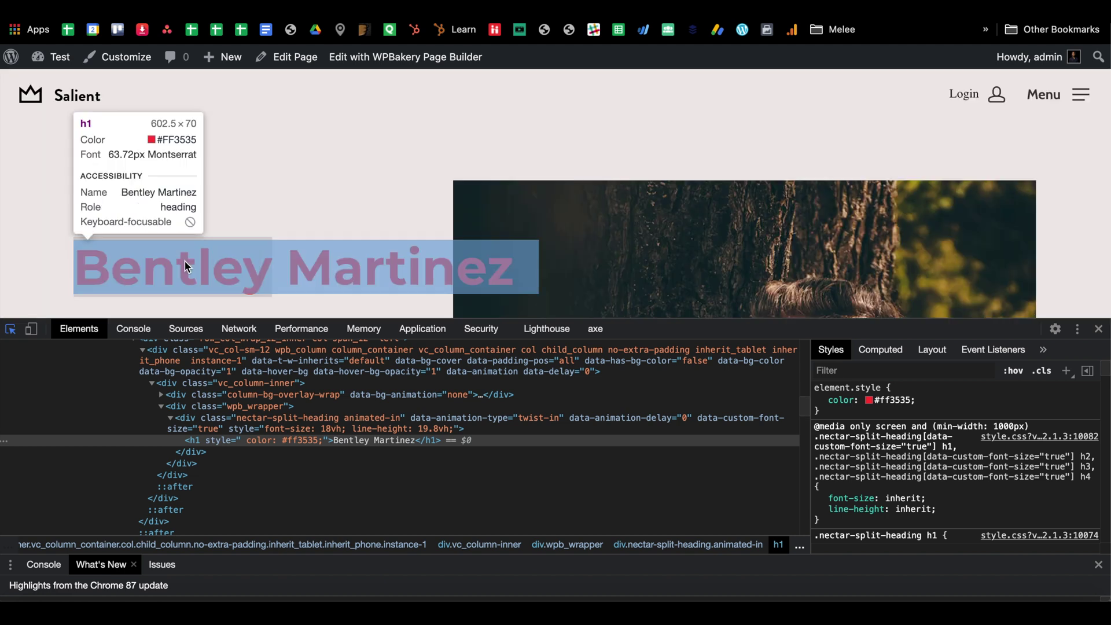
{"action": "left_click", "coordinate": [186, 266]}
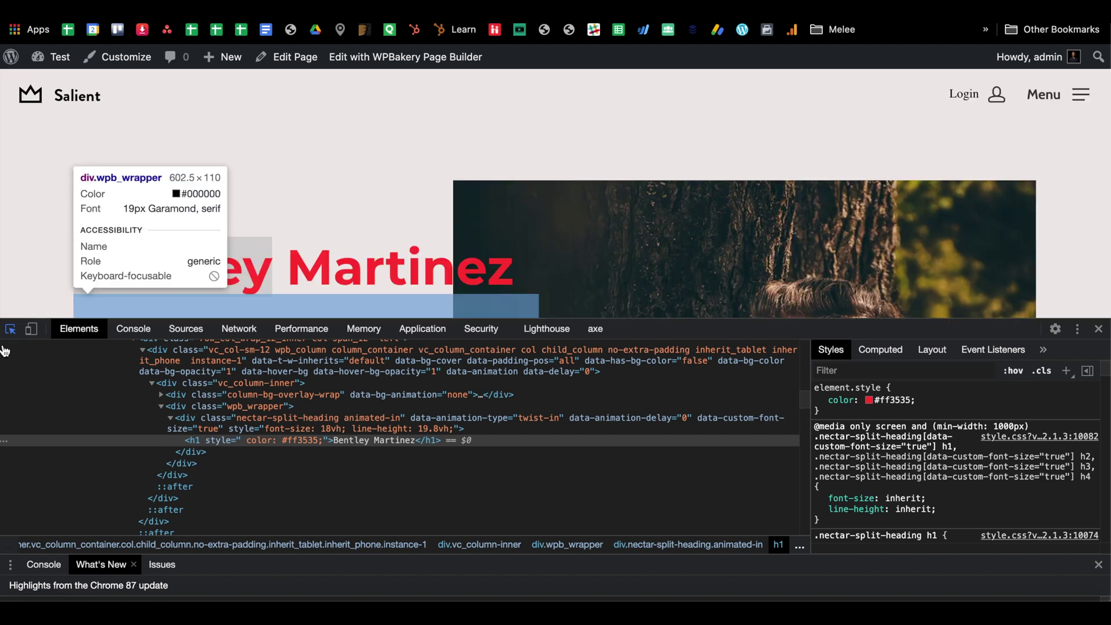
{"action": "left_click", "coordinate": [1098, 330]}
{"action": "scroll", "coordinate": [135, 286], "scroll_direction": "down", "scroll_amount": 8}
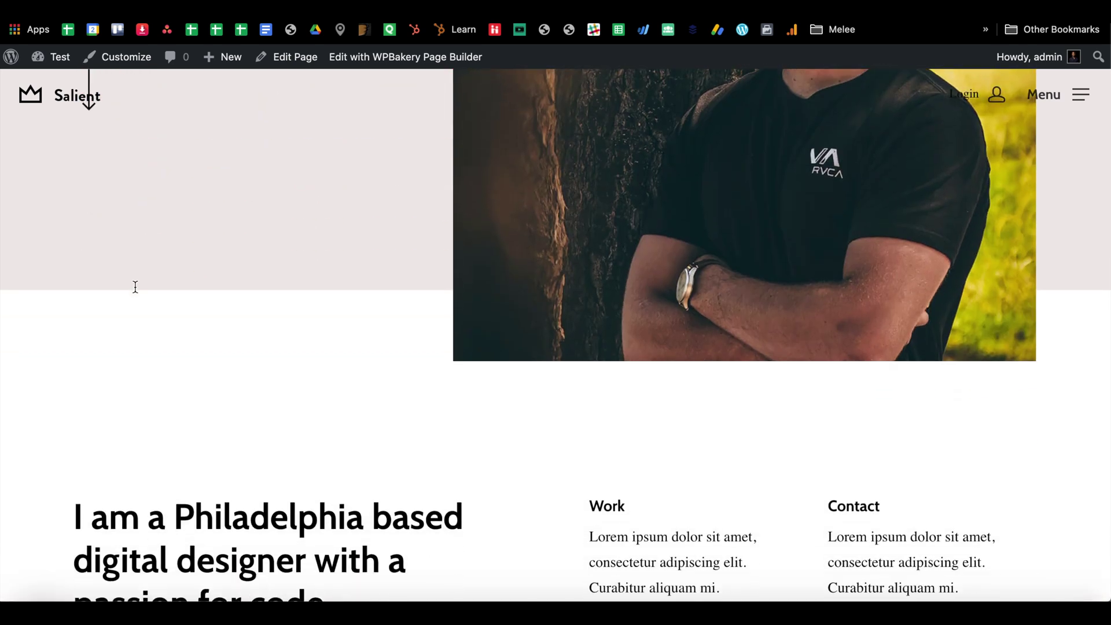
{"action": "scroll", "coordinate": [135, 286], "scroll_direction": "up", "scroll_amount": 8}
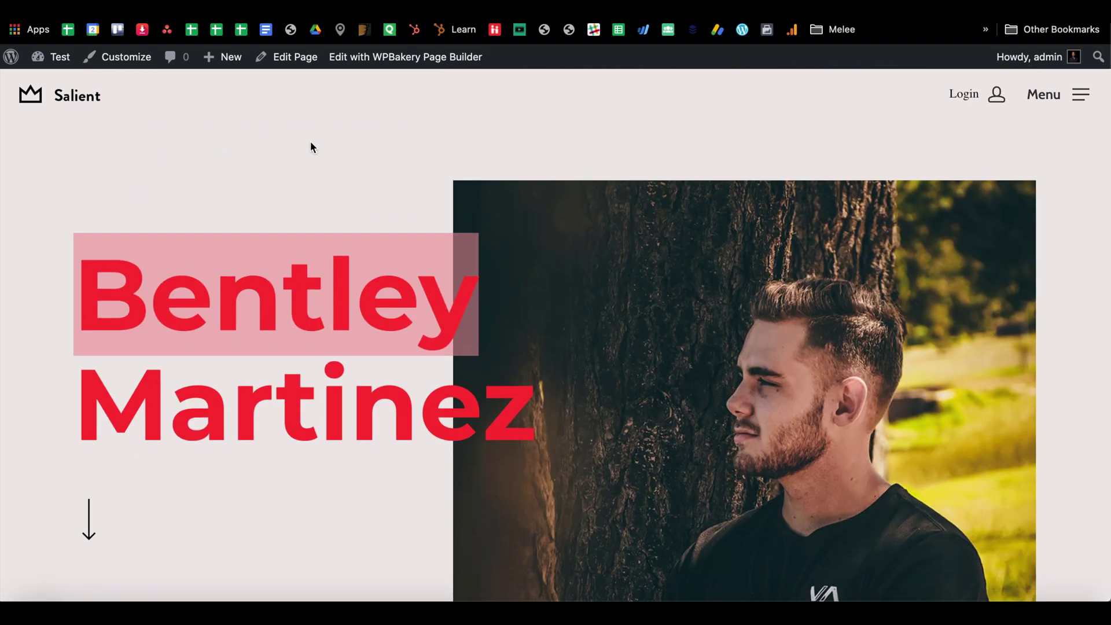
{"action": "scroll", "coordinate": [577, 313], "scroll_direction": "down", "scroll_amount": 8}
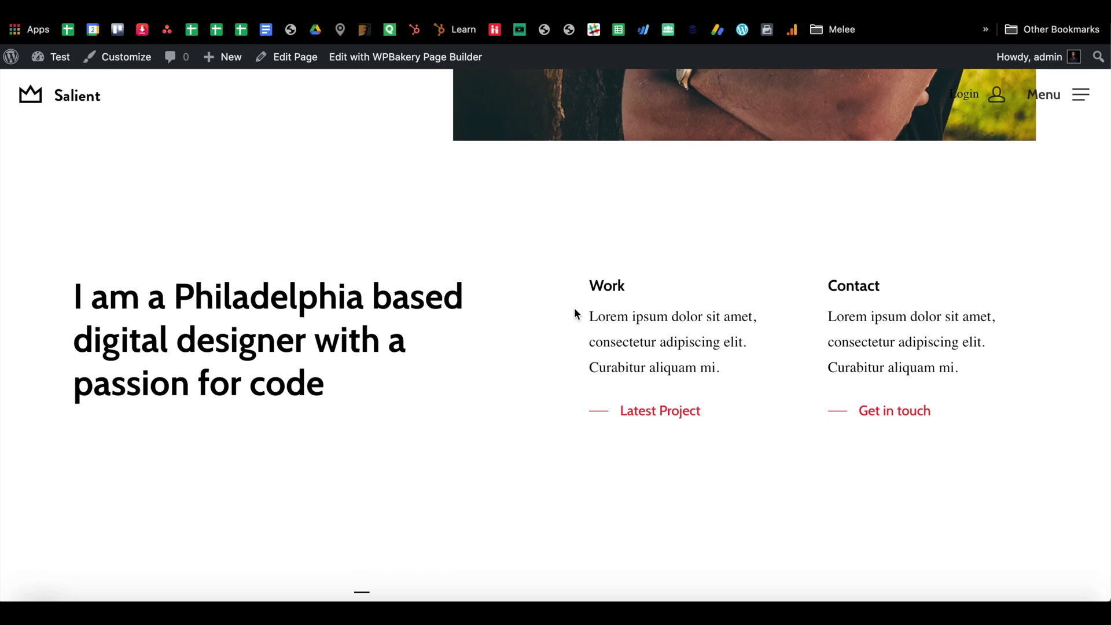
{"action": "left_click_drag", "start_coordinate": [596, 271], "coordinate": [728, 325]}
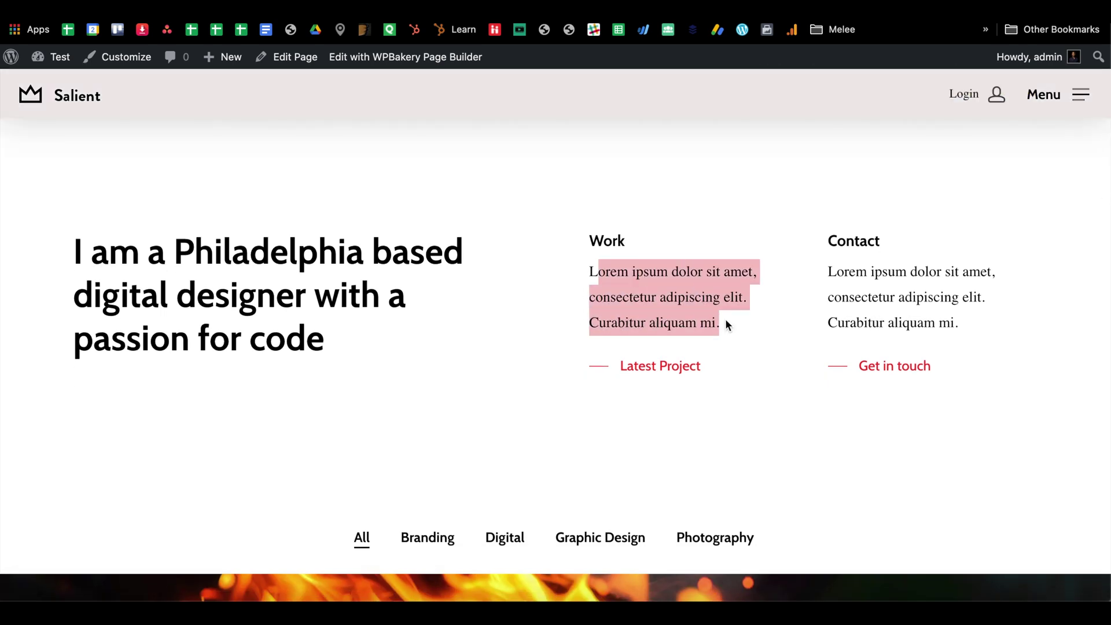
{"action": "left_click", "coordinate": [626, 268]}
{"action": "scroll", "coordinate": [467, 255], "scroll_direction": "up", "scroll_amount": 8}
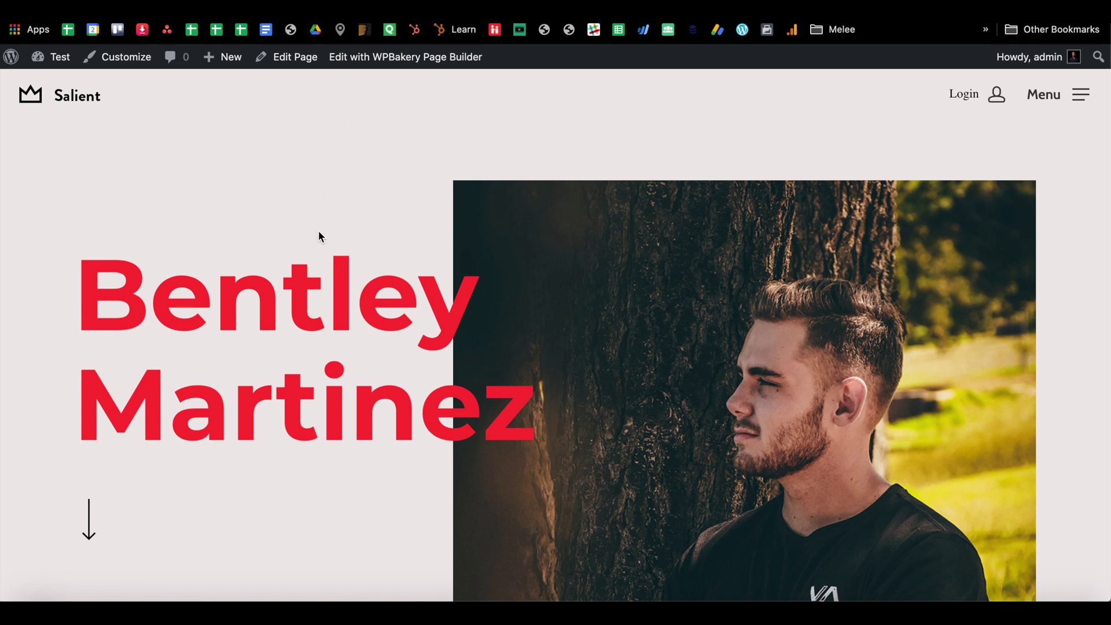
{"action": "scroll", "coordinate": [318, 230], "scroll_direction": "down", "scroll_amount": 3}
{"action": "right_click", "coordinate": [323, 216]}
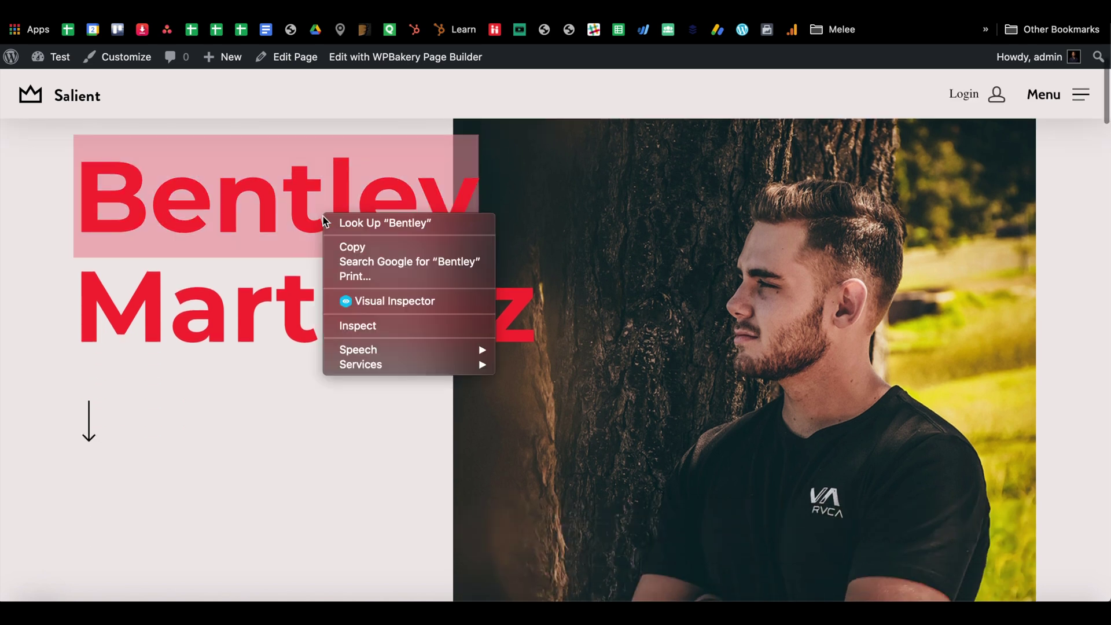
{"action": "left_click", "coordinate": [359, 327]}
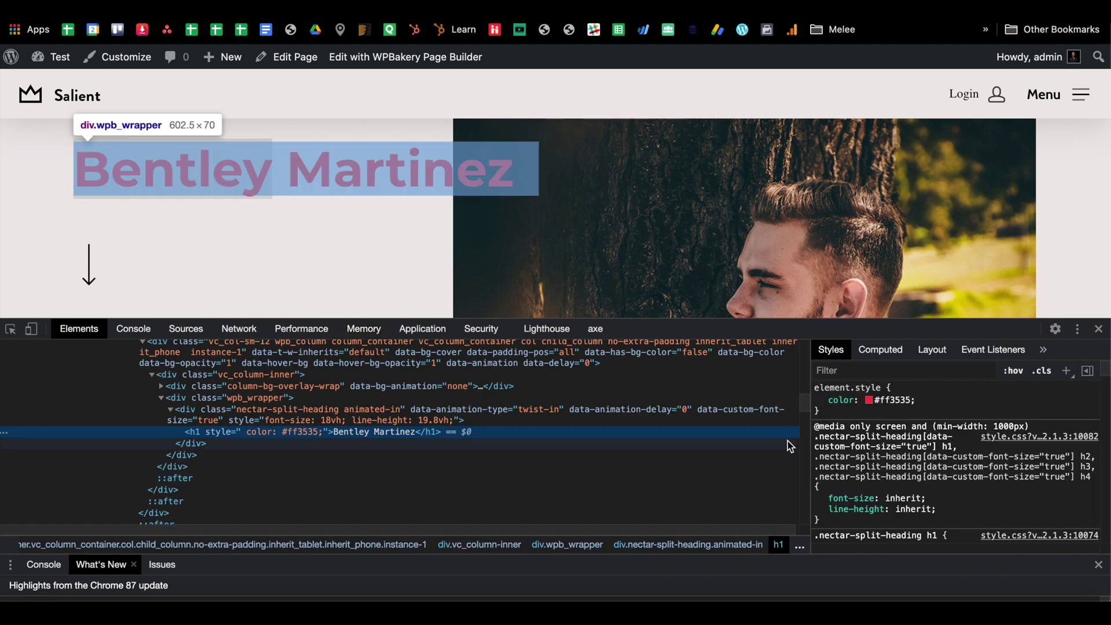
{"action": "left_click", "coordinate": [13, 328]}
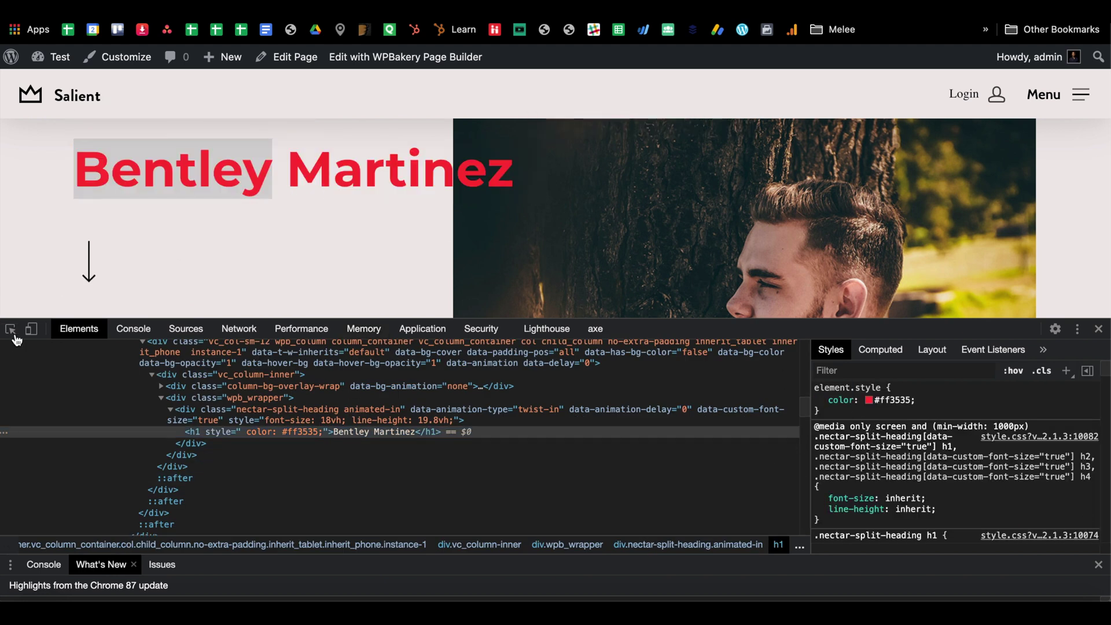
{"action": "left_click", "coordinate": [354, 166]}
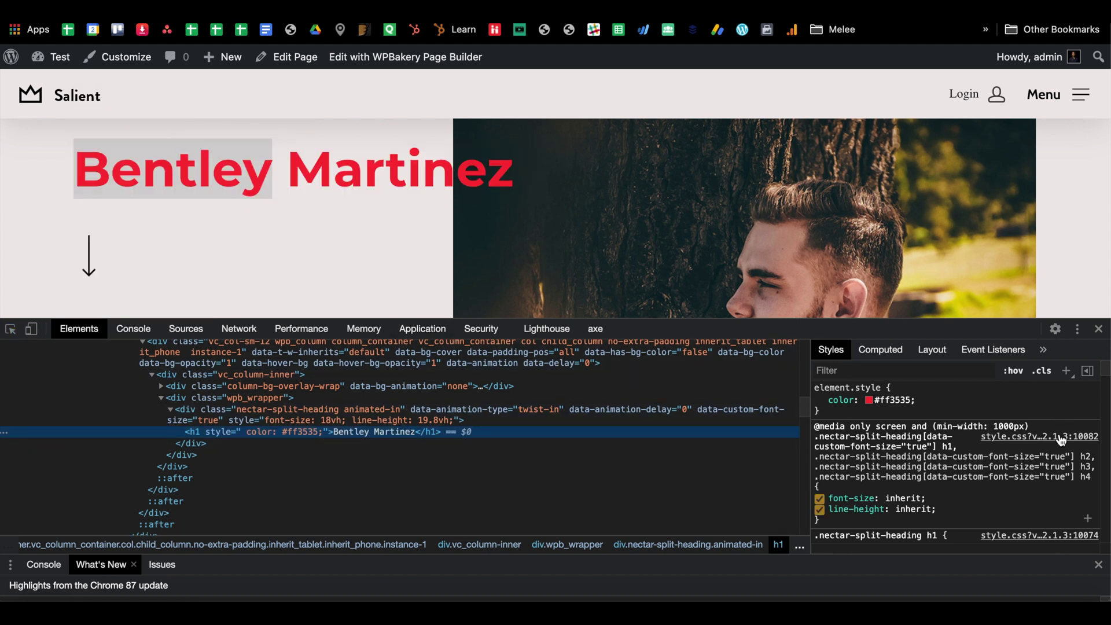
{"action": "scroll", "coordinate": [982, 468], "scroll_direction": "down", "scroll_amount": 5}
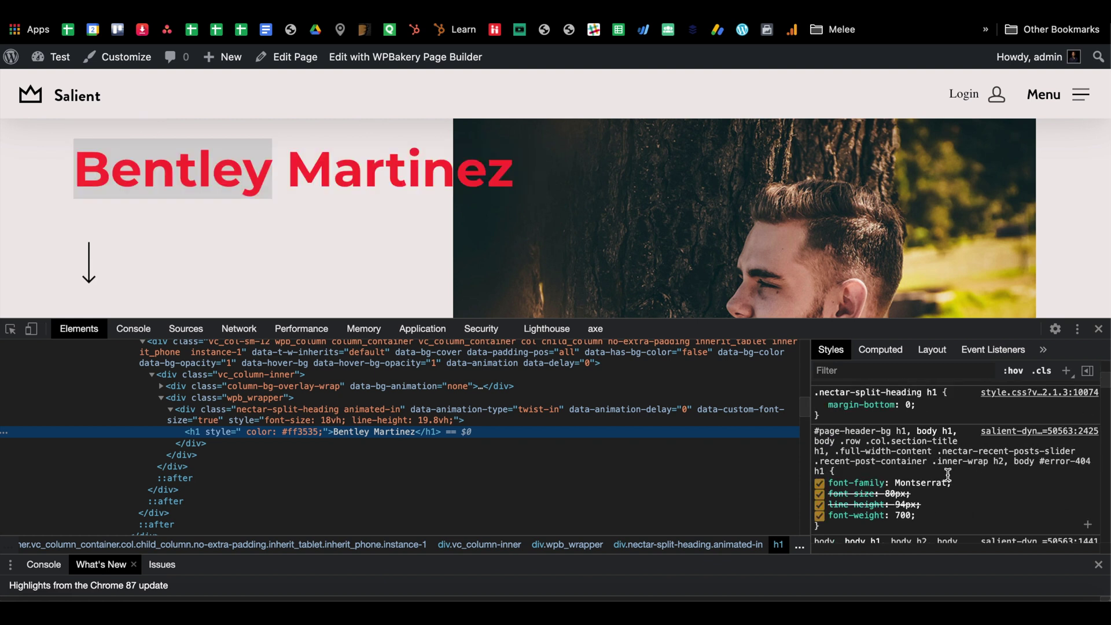
{"action": "scroll", "coordinate": [889, 473], "scroll_direction": "up", "scroll_amount": 1}
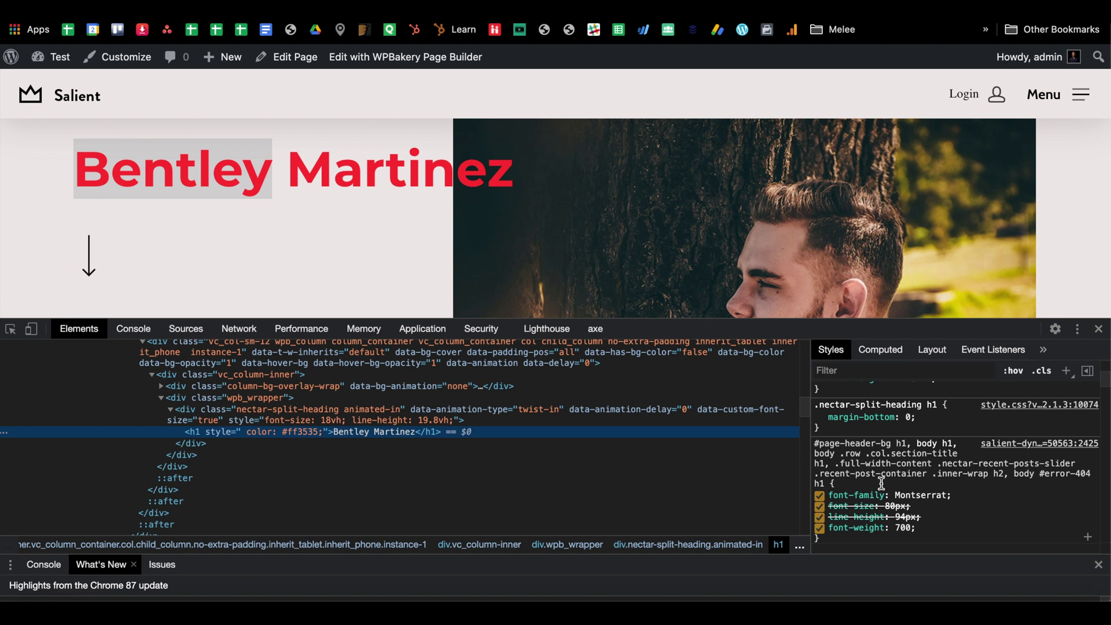
{"action": "scroll", "coordinate": [882, 486], "scroll_direction": "down", "scroll_amount": 5}
{"action": "scroll", "coordinate": [882, 486], "scroll_direction": "up", "scroll_amount": 2}
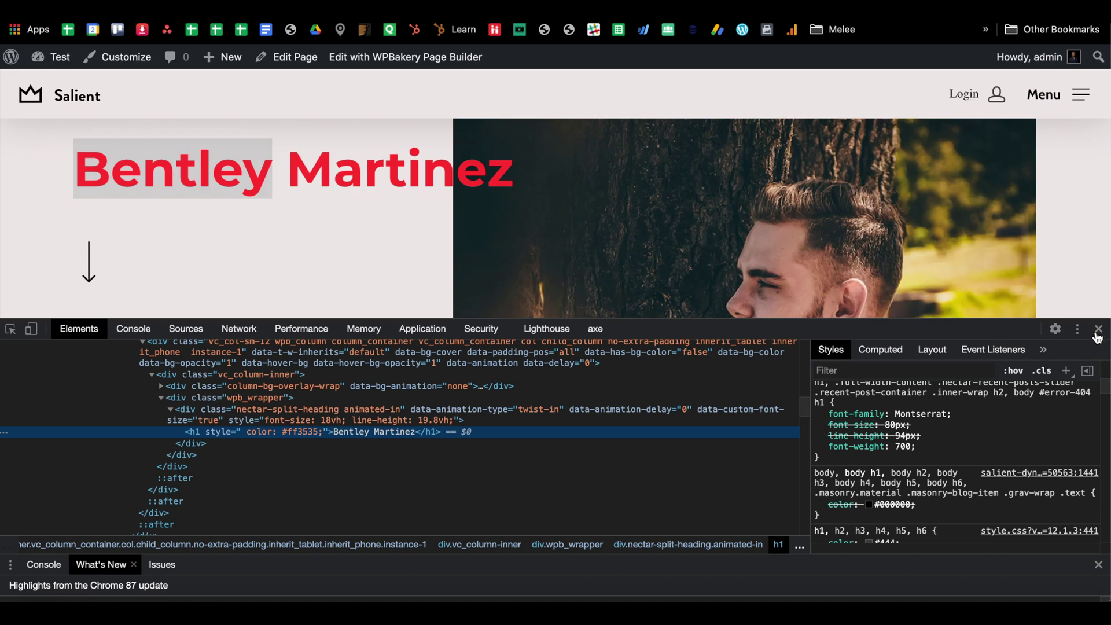
{"action": "left_click", "coordinate": [1098, 328]}
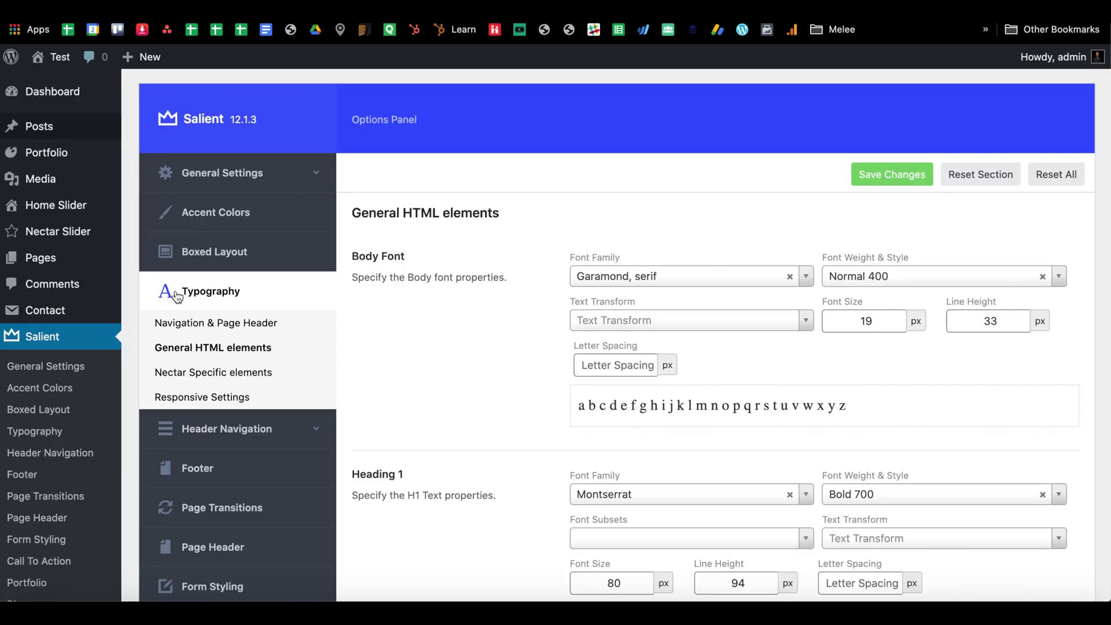
Leave Custom Responsive Headings off in Responsive Settings, then show Nectar Specific elements typography.
{"action": "left_click", "coordinate": [205, 397]}
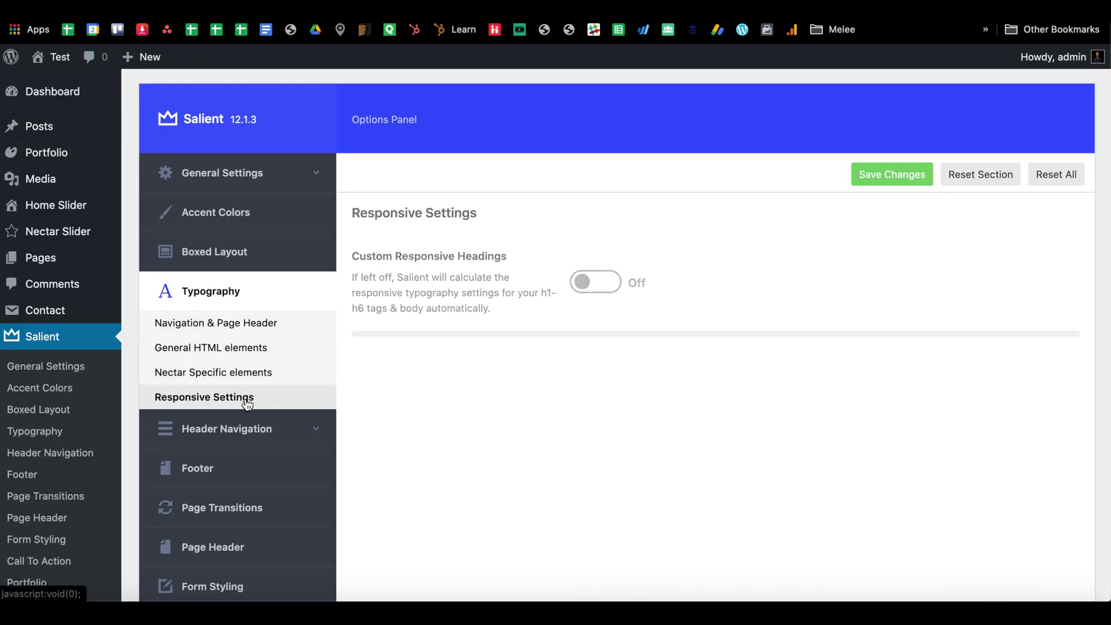
{"action": "left_click", "coordinate": [593, 279]}
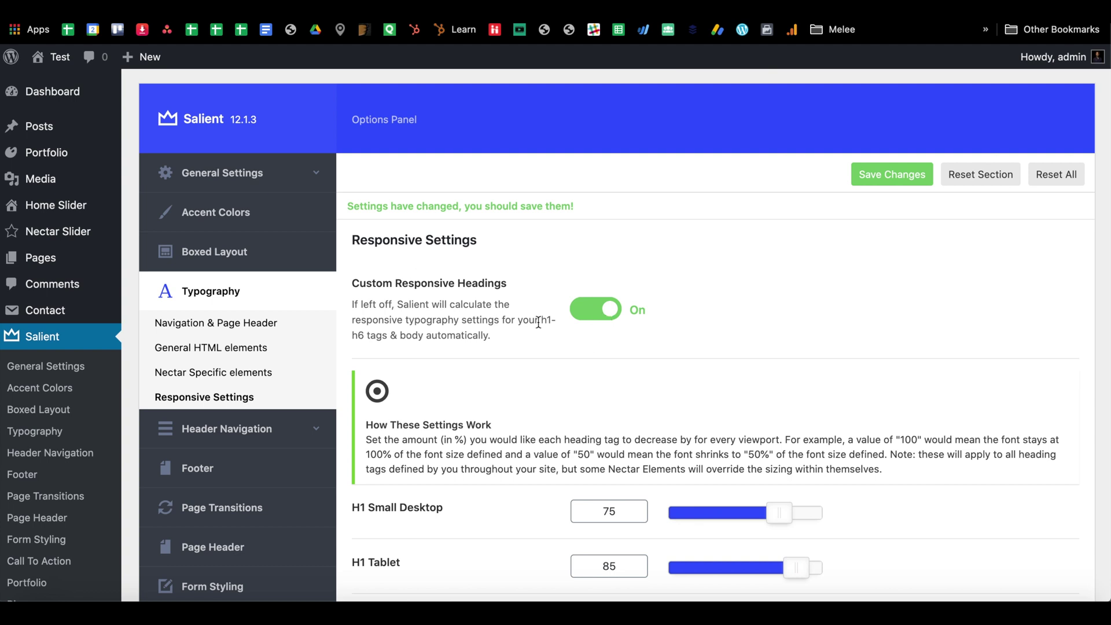
{"action": "left_click", "coordinate": [582, 309]}
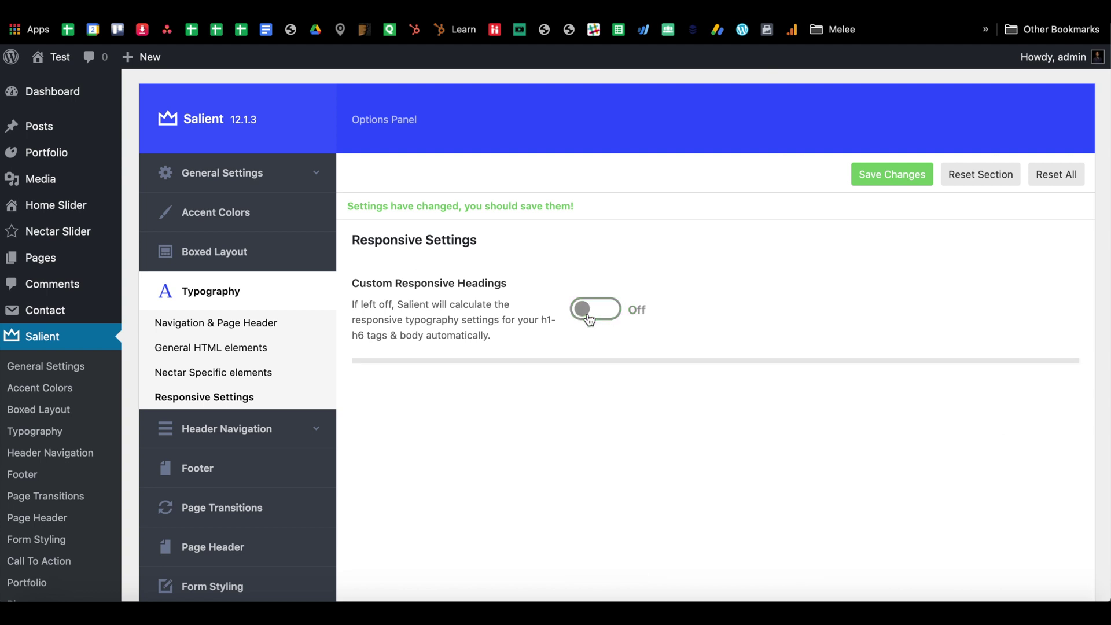
{"action": "left_click", "coordinate": [236, 372]}
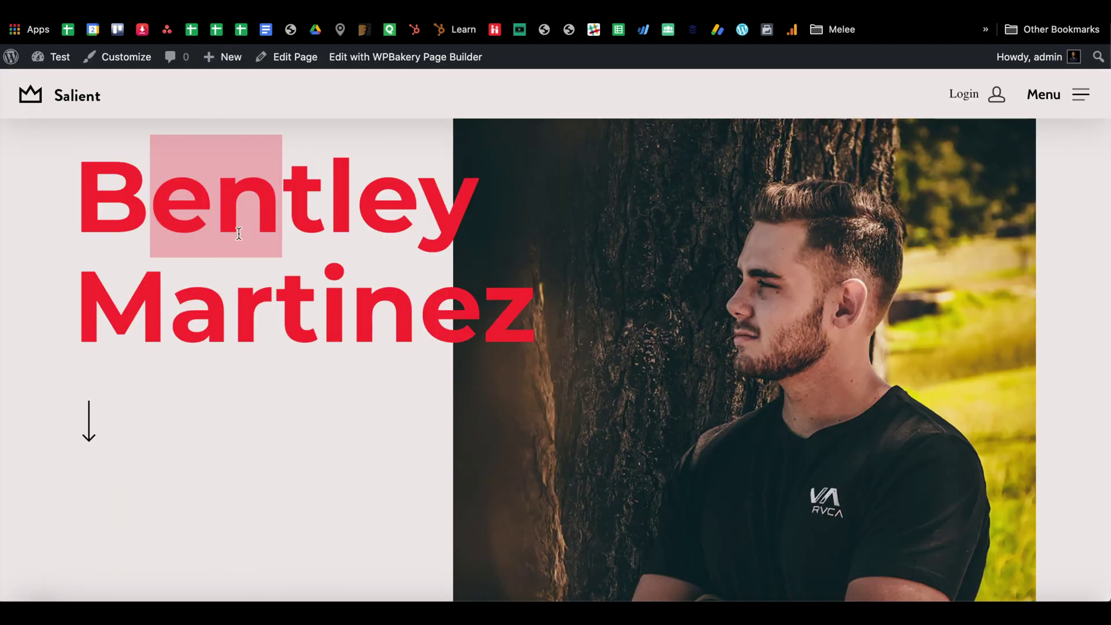
{"action": "scroll", "coordinate": [238, 232], "scroll_direction": "down", "scroll_amount": 5}
{"action": "scroll", "coordinate": [238, 232], "scroll_direction": "up", "scroll_amount": 7}
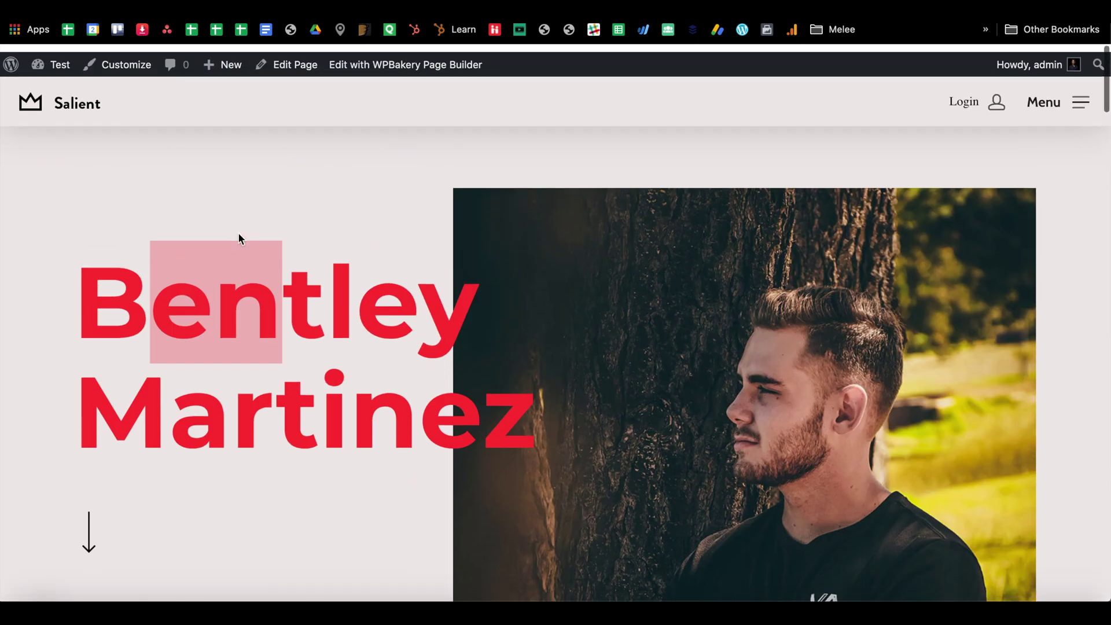